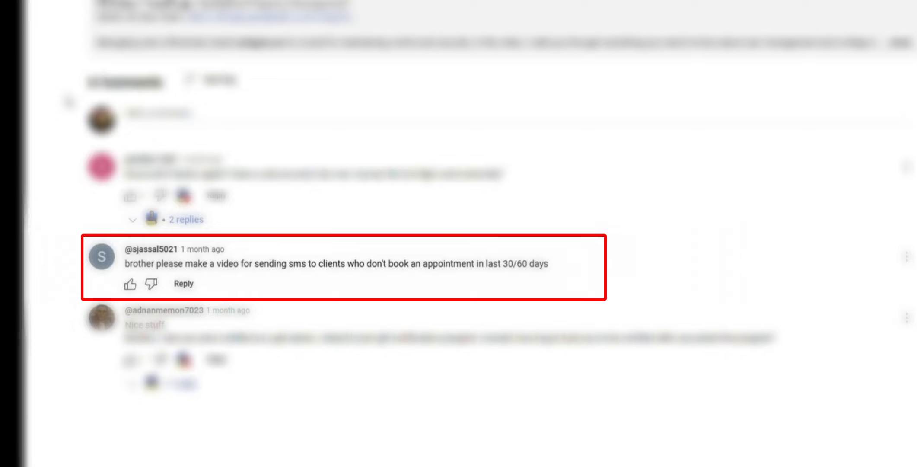
scroll(470, 197, "down", 3)
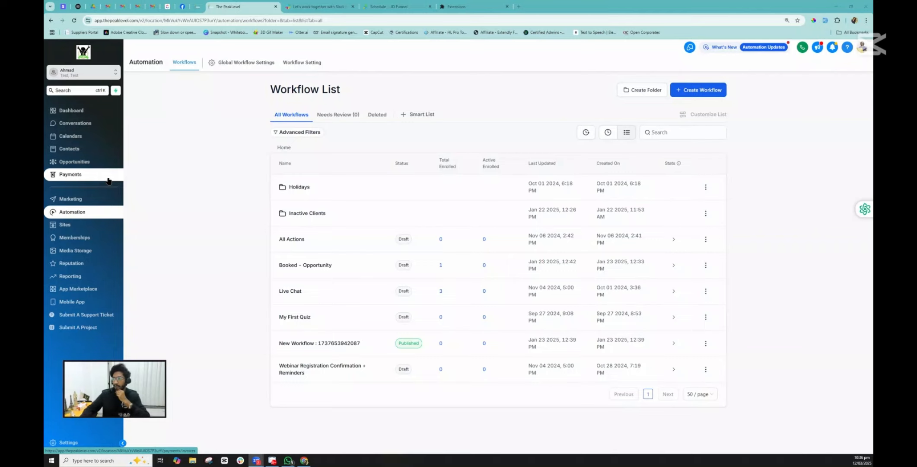
- Create a workflow folder named "Not Booked in the Last 30-Days"
left_click(649, 93)
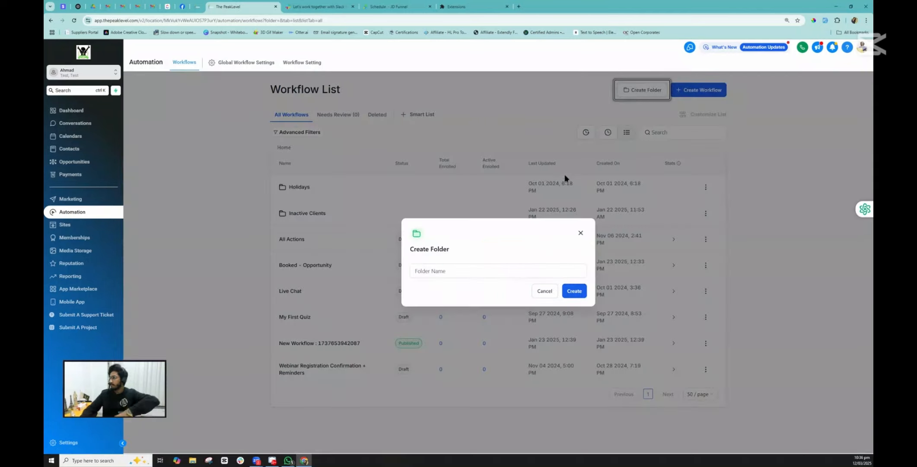
left_click(443, 270)
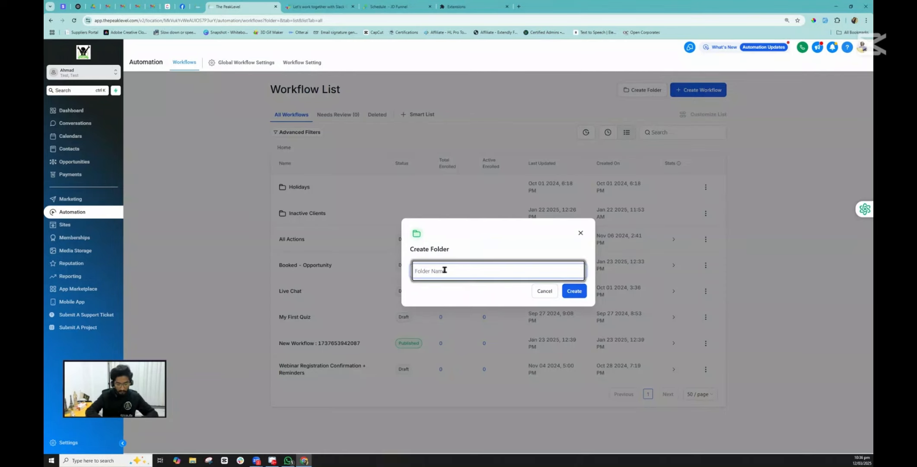
type("Not Booked in the Last 30-Days")
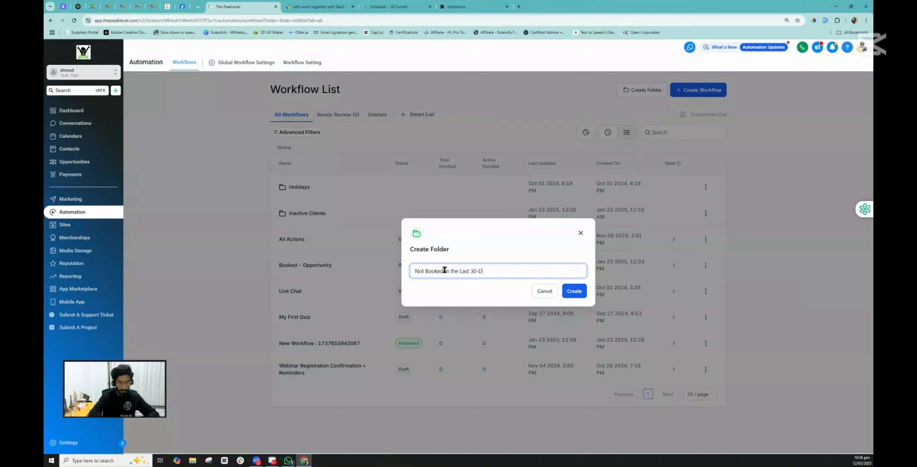
left_click(575, 291)
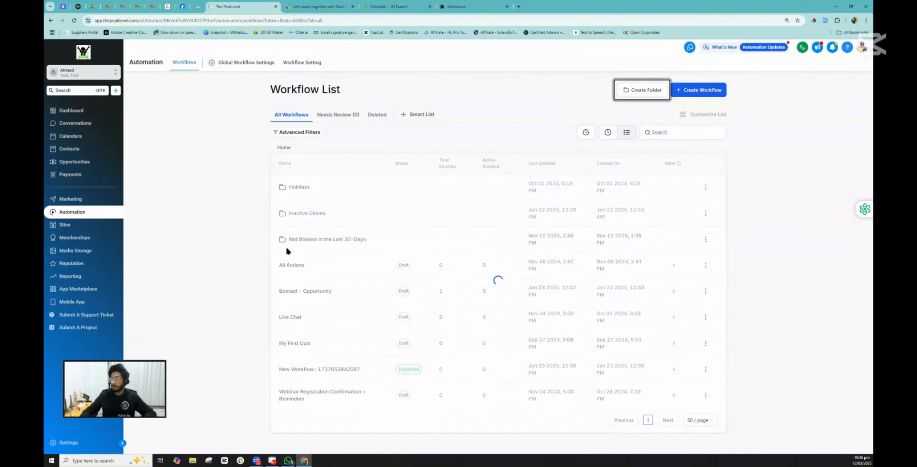
- Start a new workflow from scratch inside the "Not Booked in the Last 30-Days" folder
left_click(306, 240)
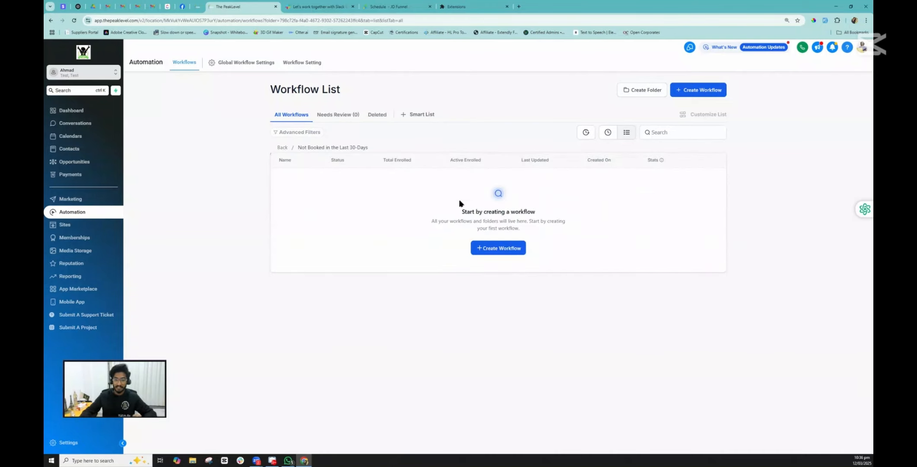
left_click(504, 248)
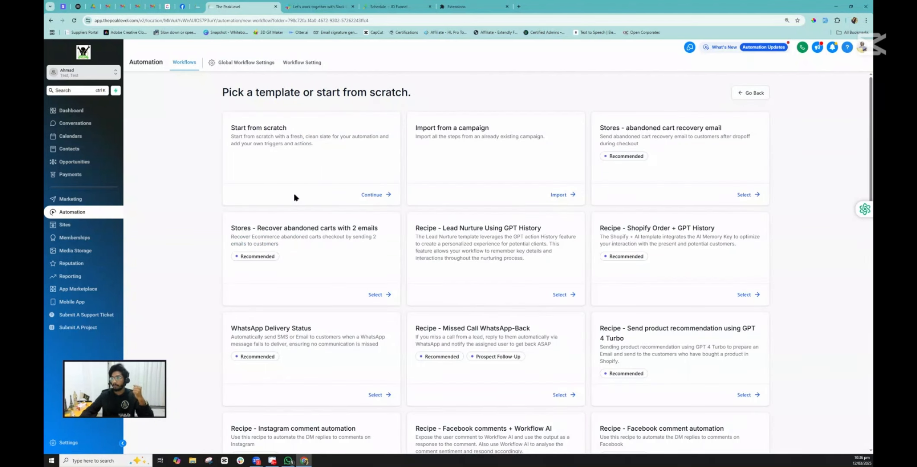
left_click(370, 194)
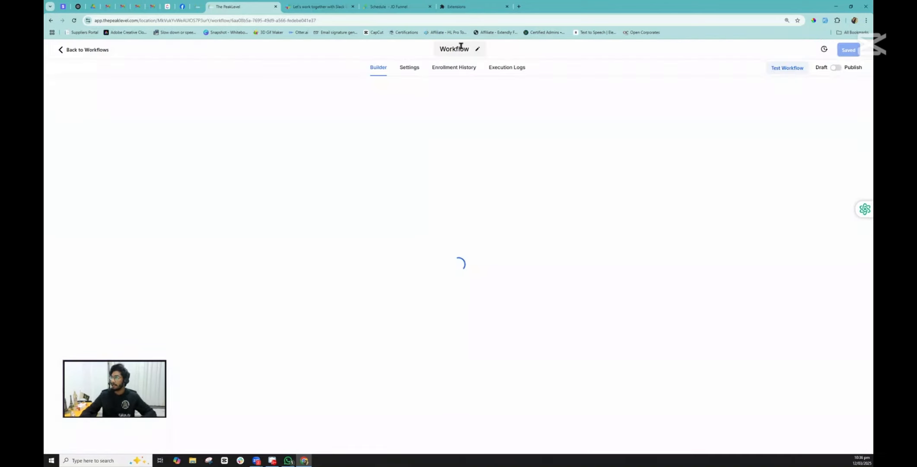
- Rename the new workflow as "Not Booked in Last 30-Days Part-2"
left_click(457, 48)
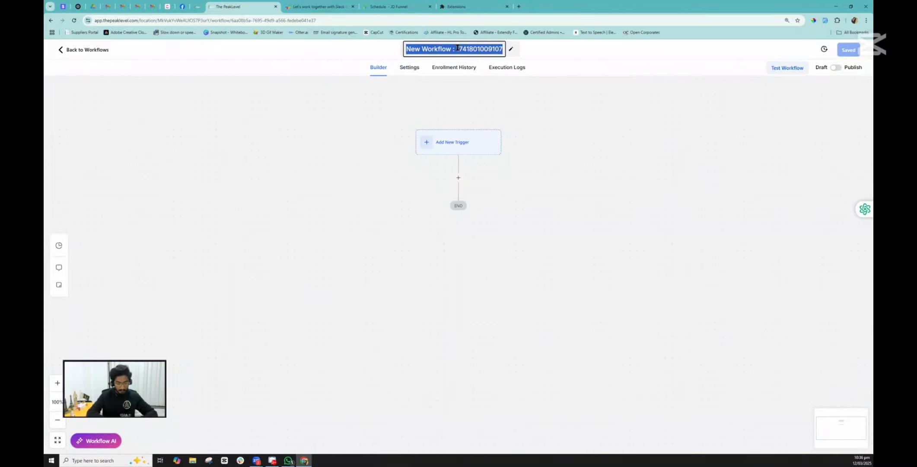
type("Not Book")
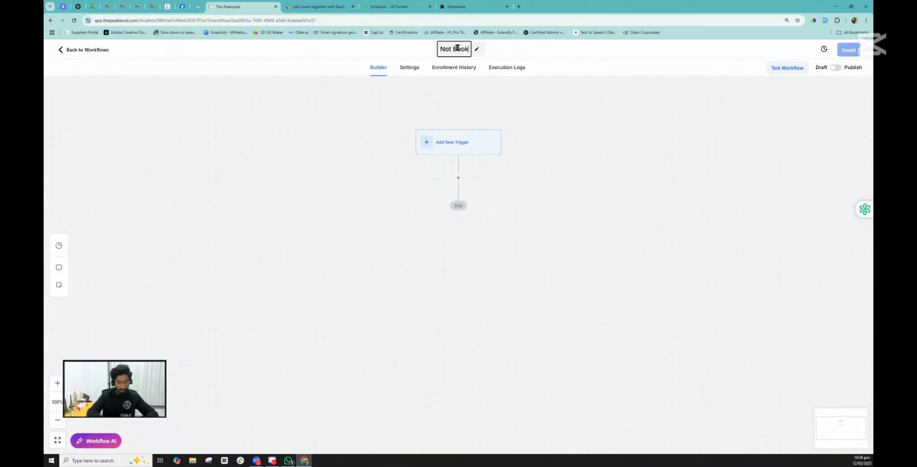
type("ed in ")
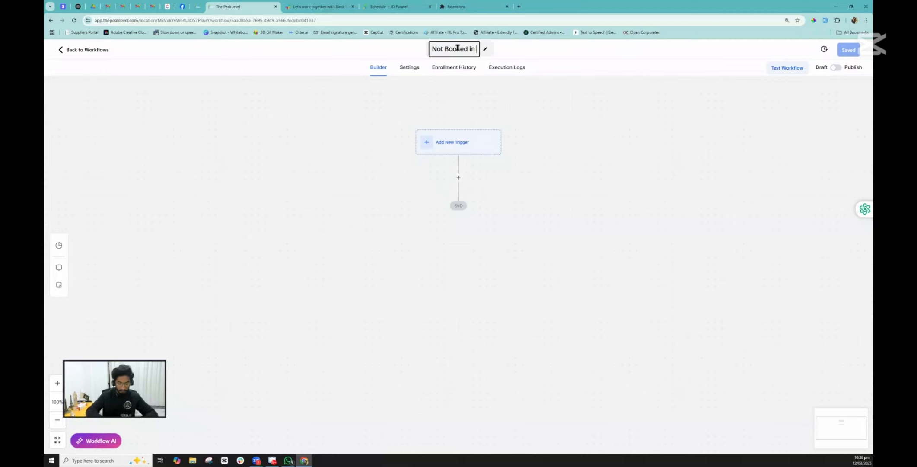
type("Last 30")
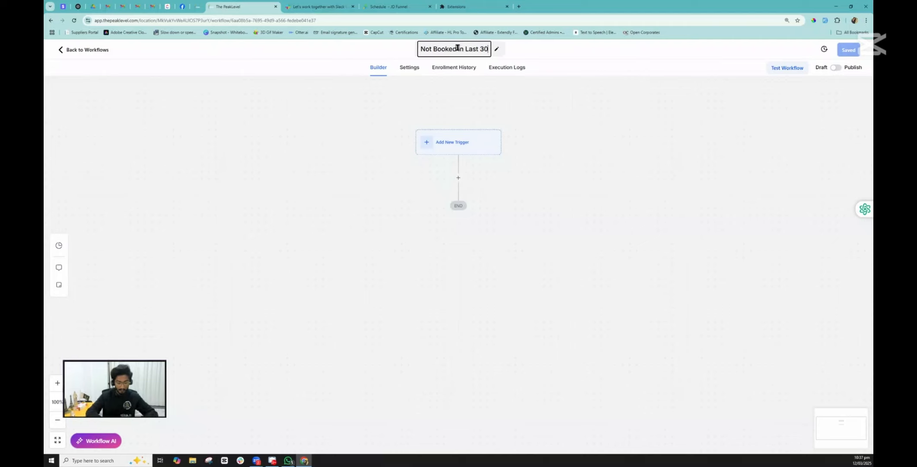
type("-Days Par")
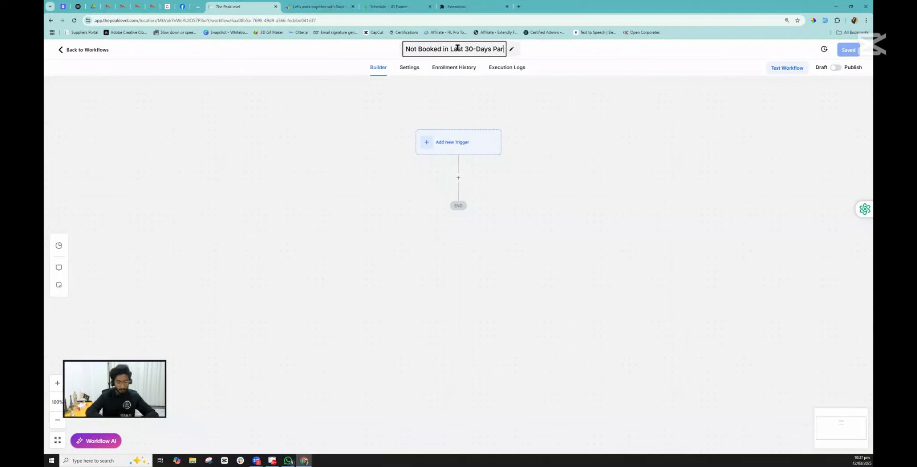
type("t-2")
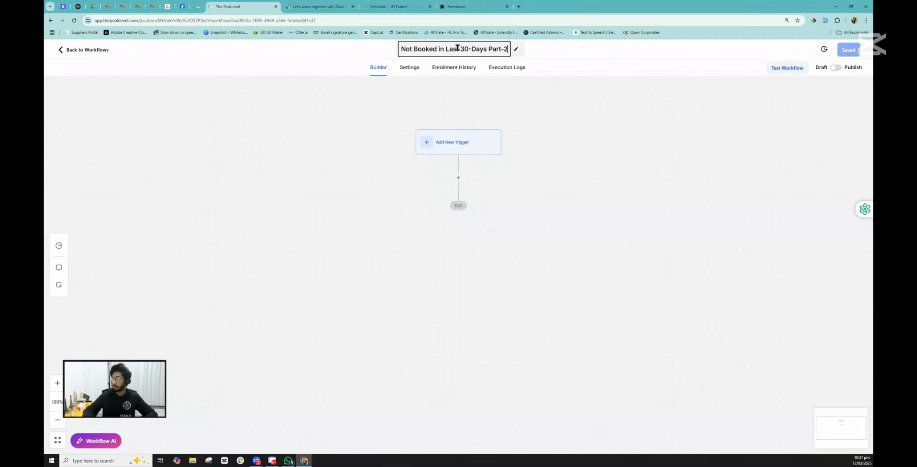
left_click(648, 112)
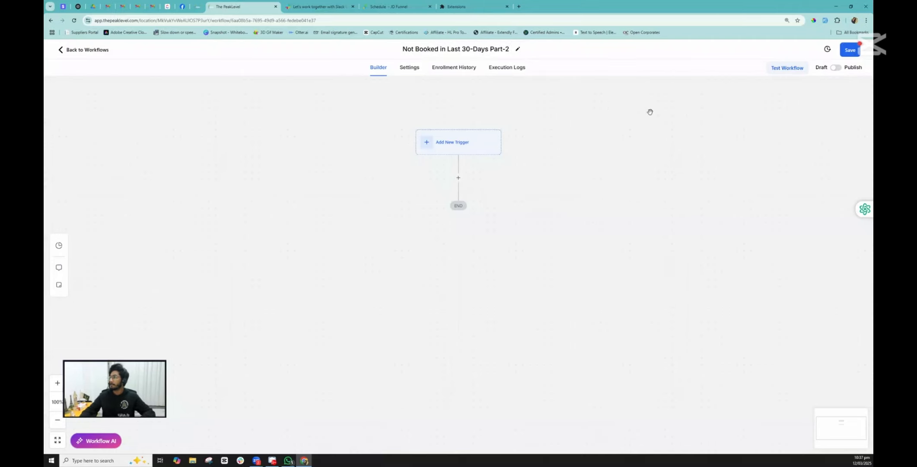
- Add a Wait action to the workflow and set its time delay to 30 days
left_click(458, 178)
left_click(727, 119)
type("wait")
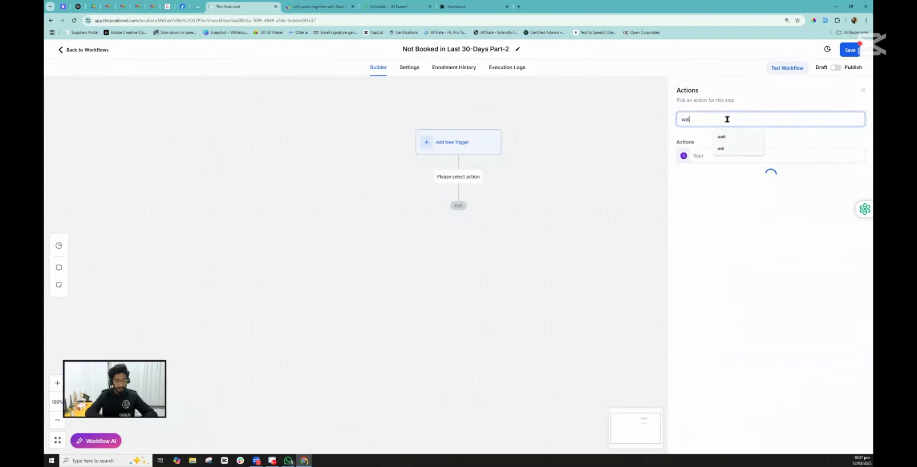
left_click(710, 154)
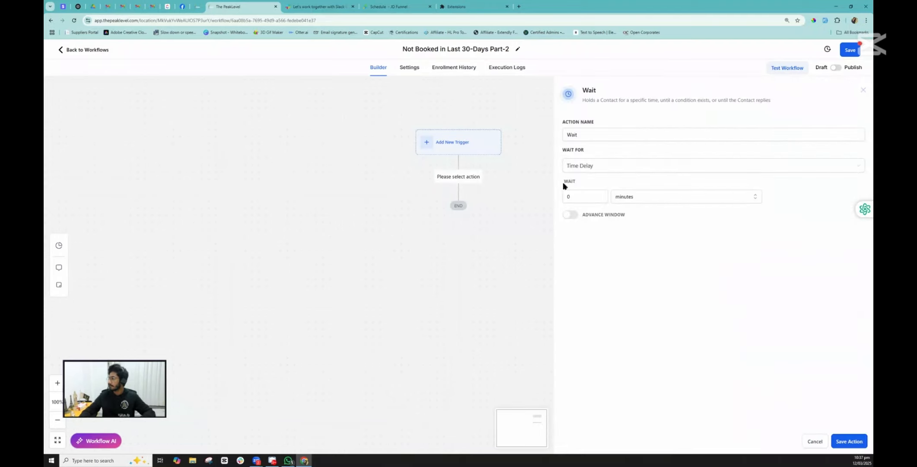
left_click(583, 198)
type("30")
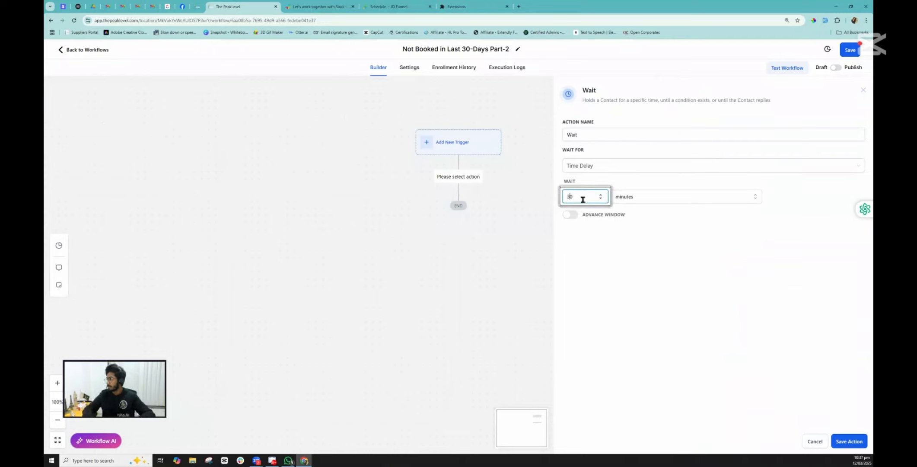
left_click(636, 197)
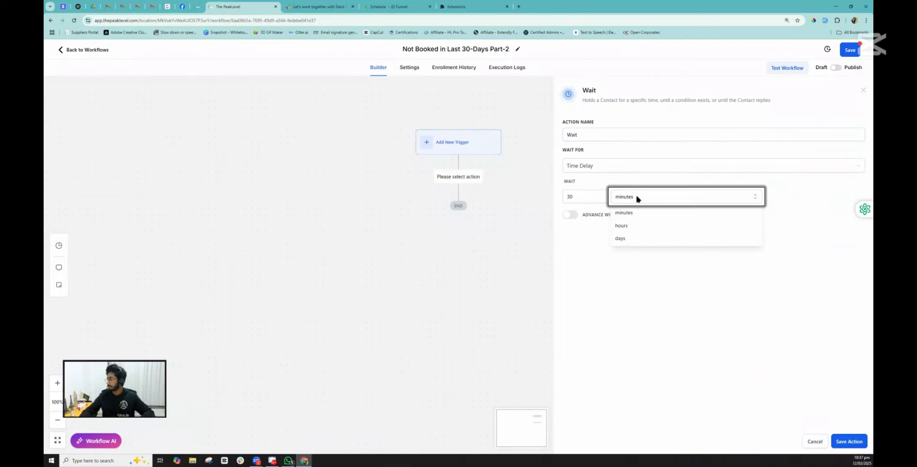
left_click(633, 238)
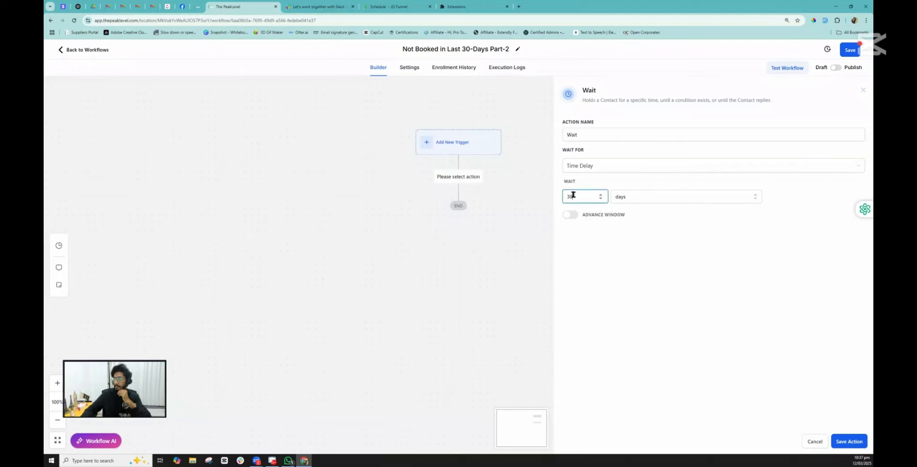
- Name the wait action "Wait - 30-Days" and save the action
left_click_drag(572, 195, 564, 196)
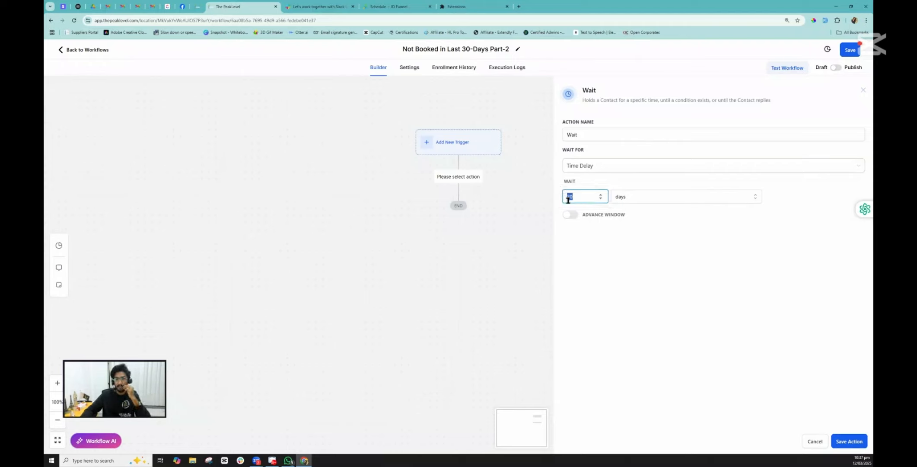
left_click(608, 130)
type("- 30-Days")
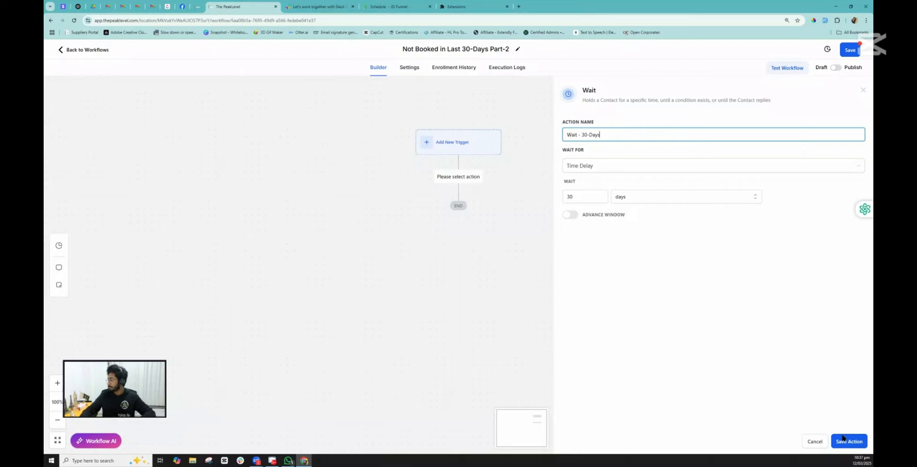
left_click(843, 440)
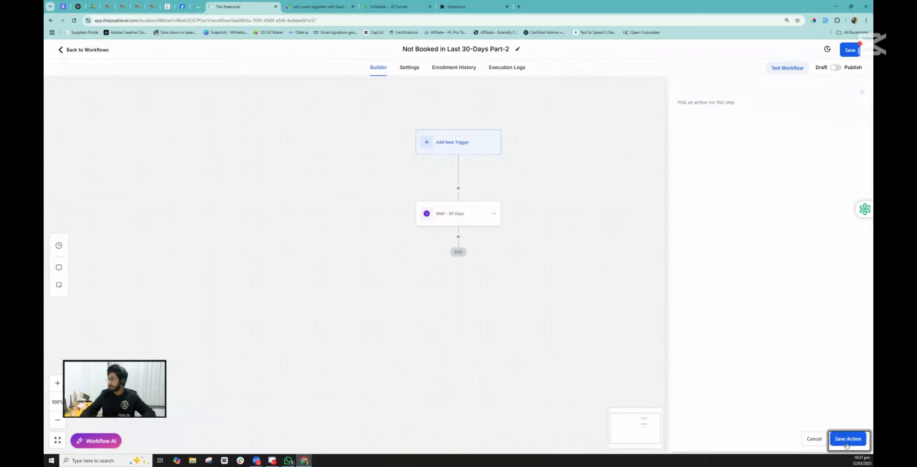
- Publish and save the Part-2 workflow, and return to the workflow list
left_click(835, 67)
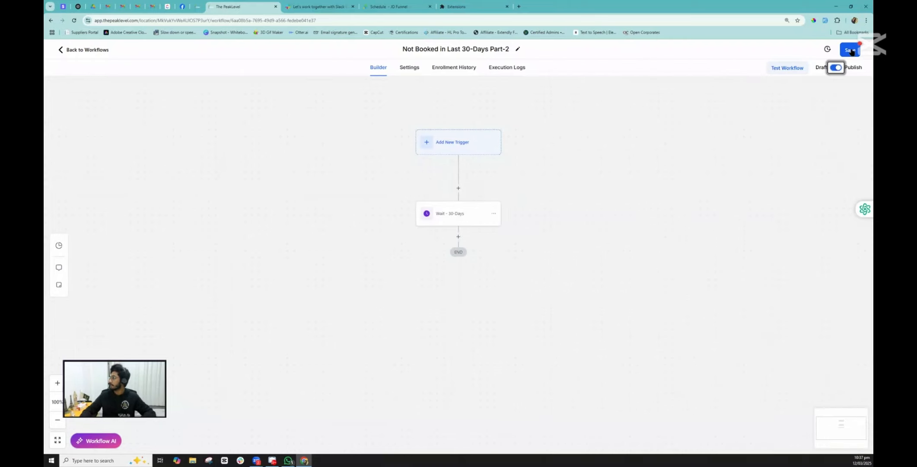
left_click(848, 50)
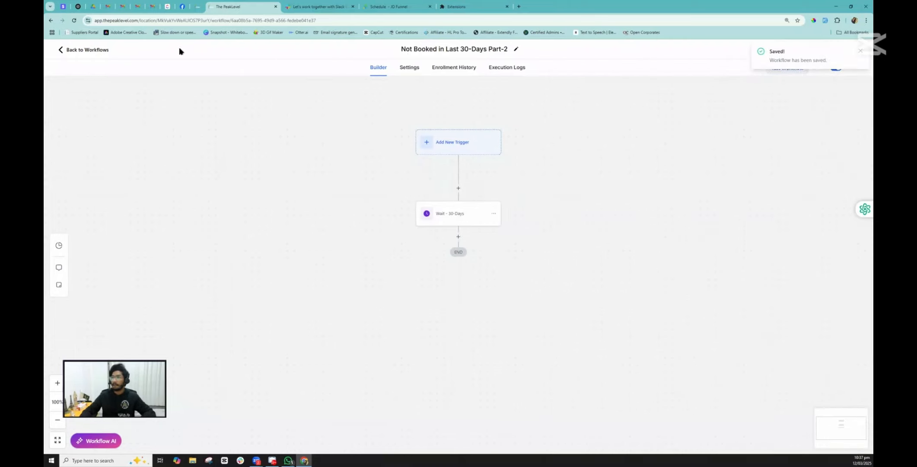
left_click(88, 50)
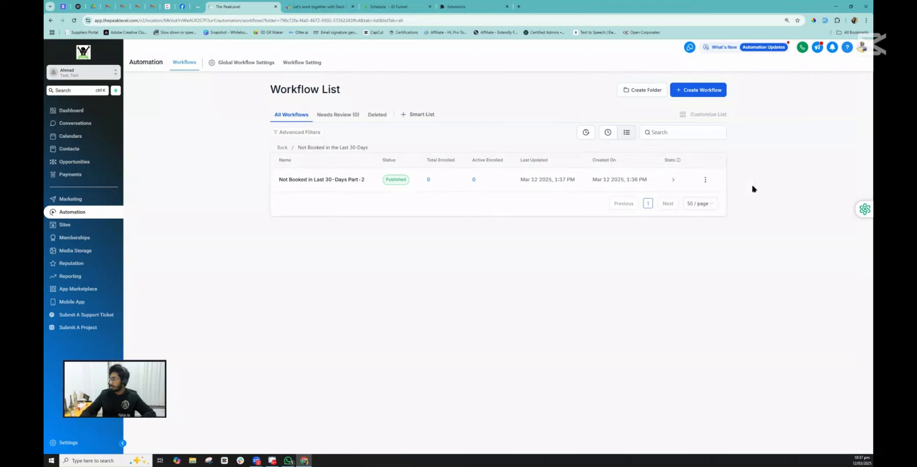
- Duplicate the Part-2 workflow under the name "Not Booked in Last 30-Days Part-1", without the "Copy -" prefix
left_click(705, 179)
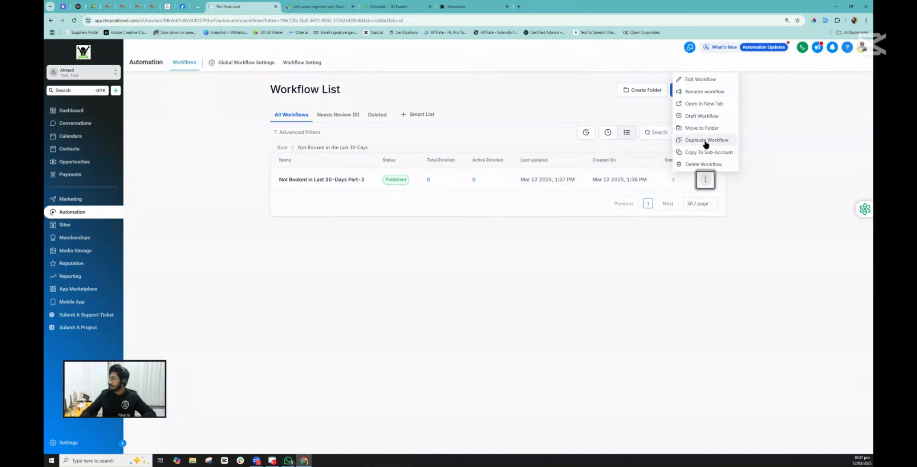
left_click(704, 140)
left_click(521, 270)
key("BackSpace")
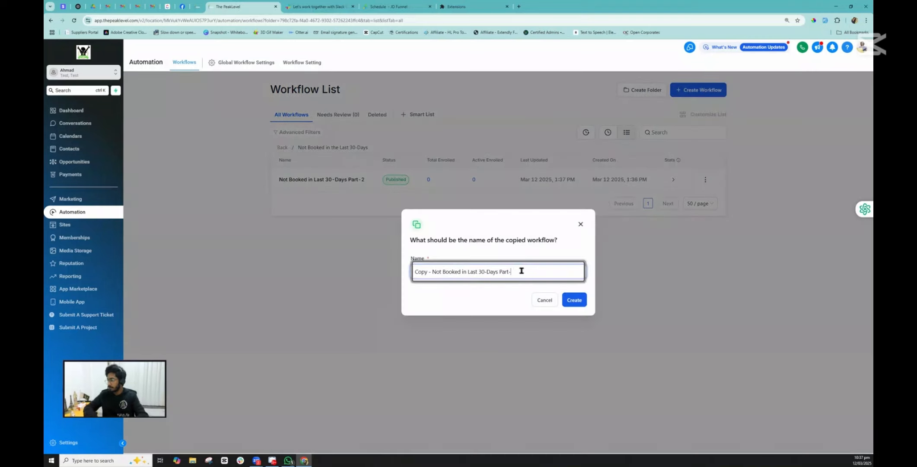
type("1")
left_click(432, 270)
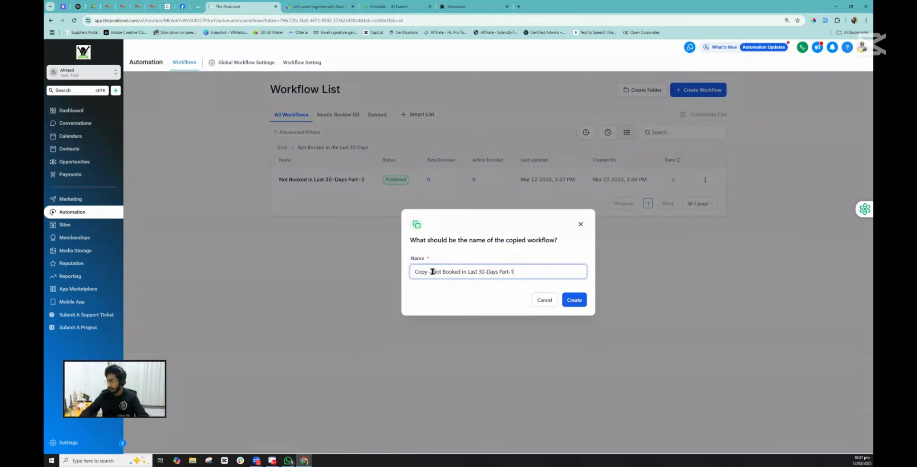
key("BackSpace")
key("BackSpace")
key("BackSpace")
key("BackSpace")
key("BackSpace")
key("BackSpace")
key("BackSpace")
left_click(568, 301)
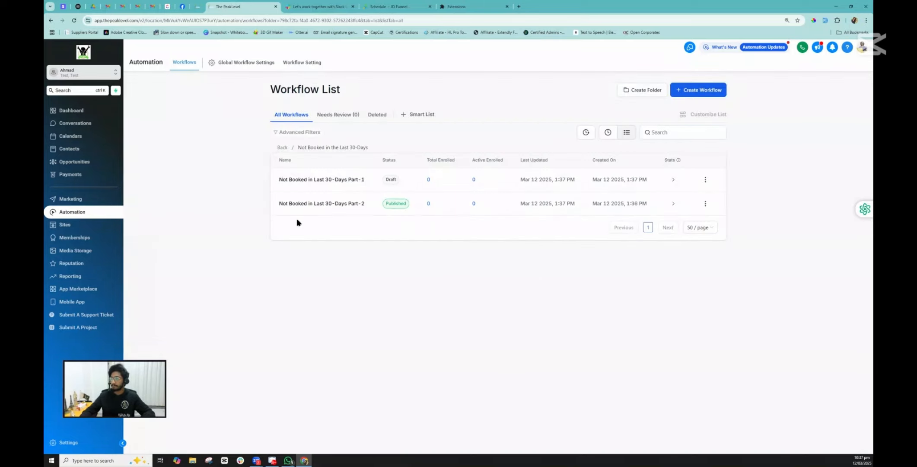
- Open the "Not Booked in Last 30-Days Part-1" workflow and delete its "Wait - 30-Days" step
left_click(341, 179)
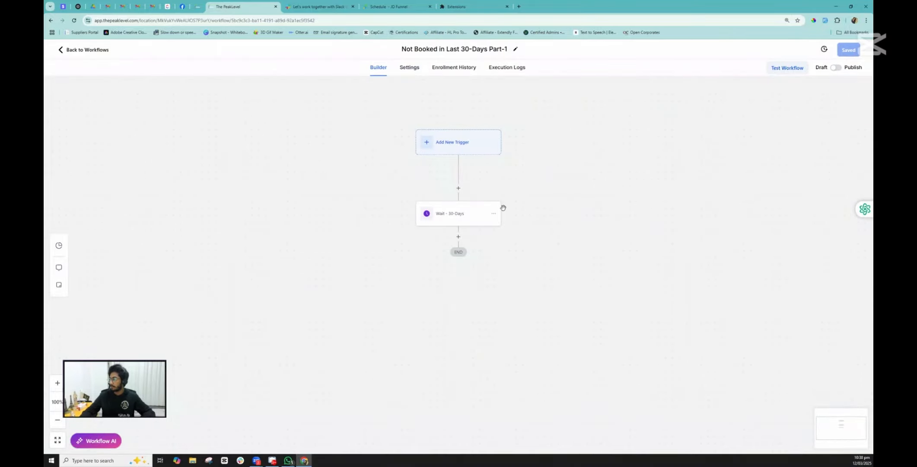
left_click(494, 214)
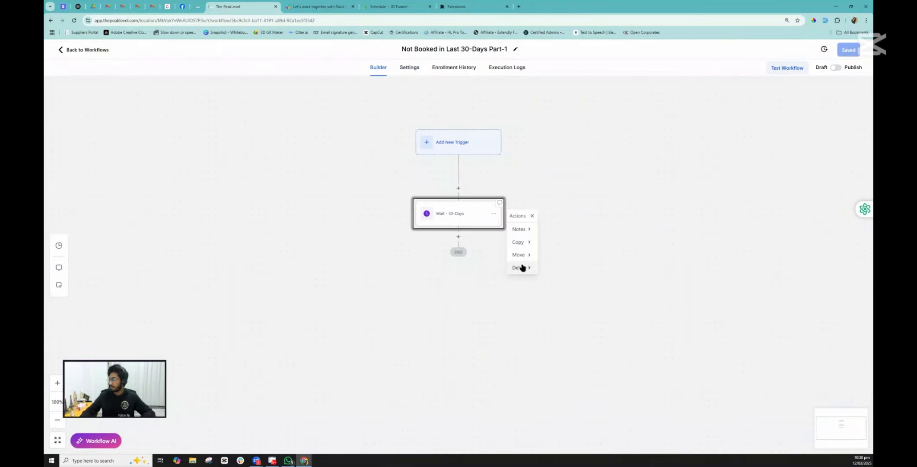
mouse_move(523, 268)
left_click(549, 239)
left_click(538, 267)
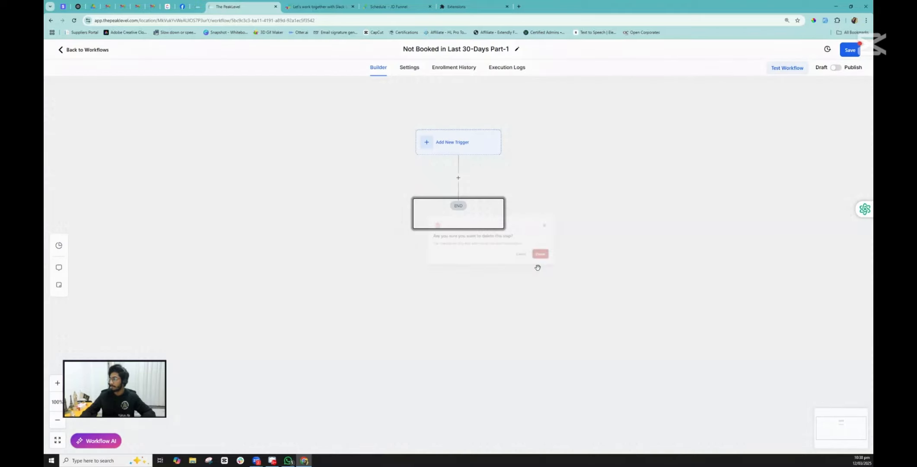
- Add an Appointment Status trigger to the Part-1 workflow
left_click(450, 145)
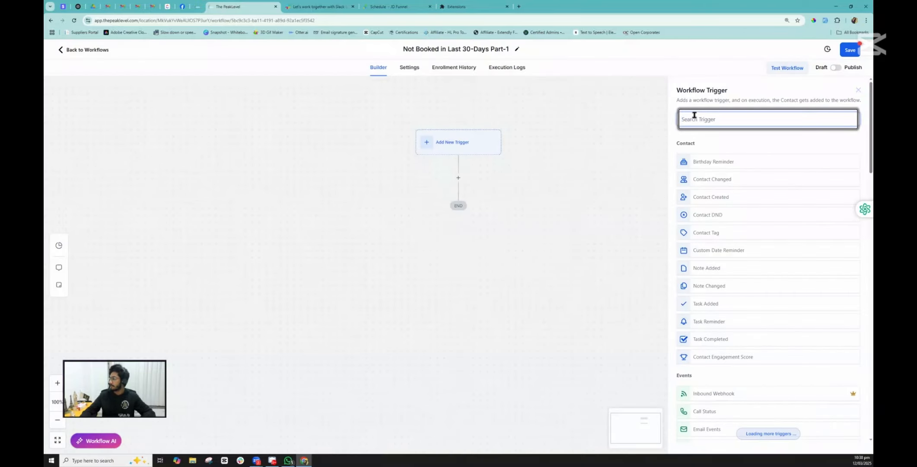
left_click(694, 115)
type("appoi")
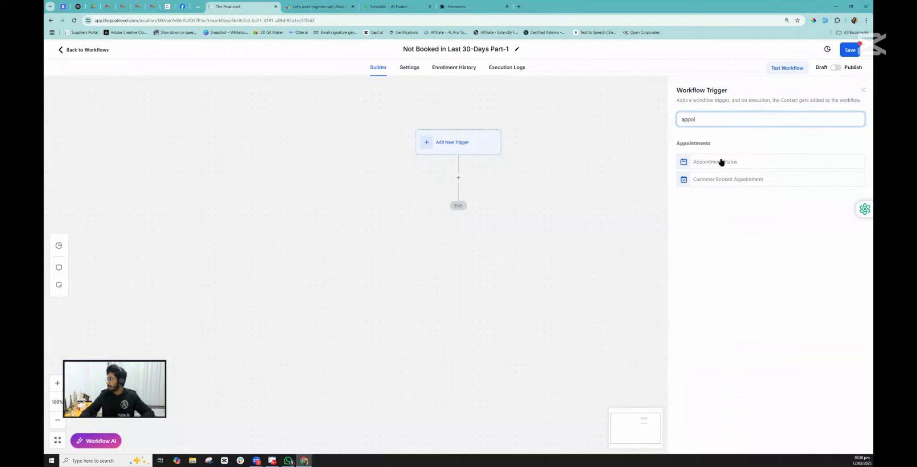
left_click(721, 161)
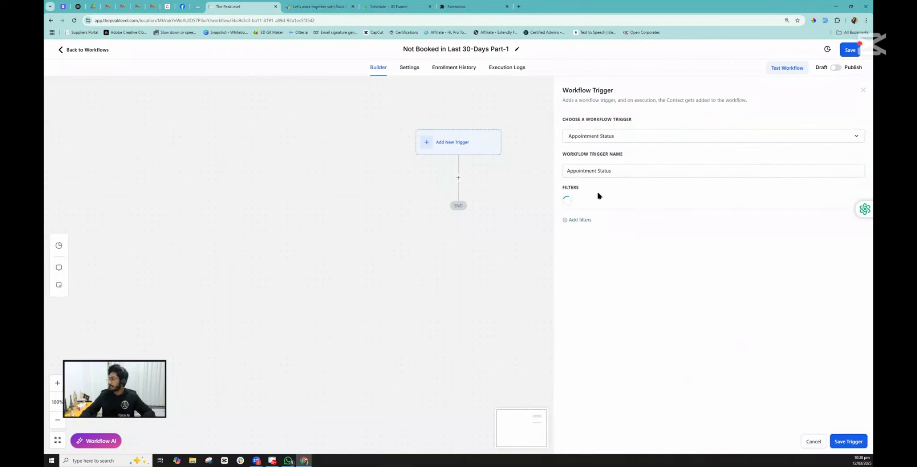
- Add a trigger filter requiring that the appointment status is confirmed
left_click(583, 221)
left_click(584, 230)
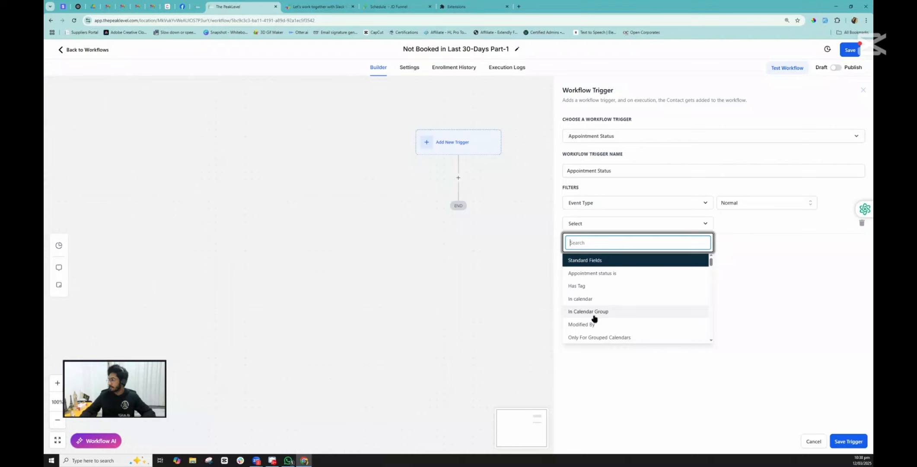
left_click(610, 275)
left_click(745, 228)
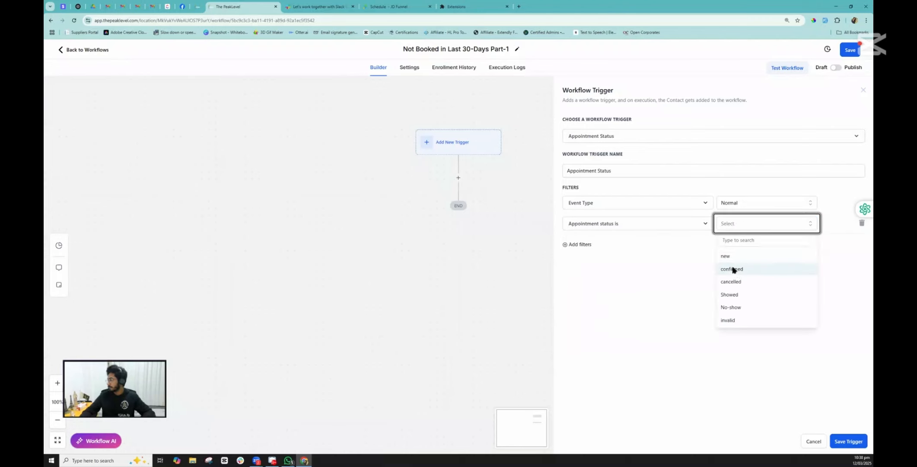
left_click(733, 270)
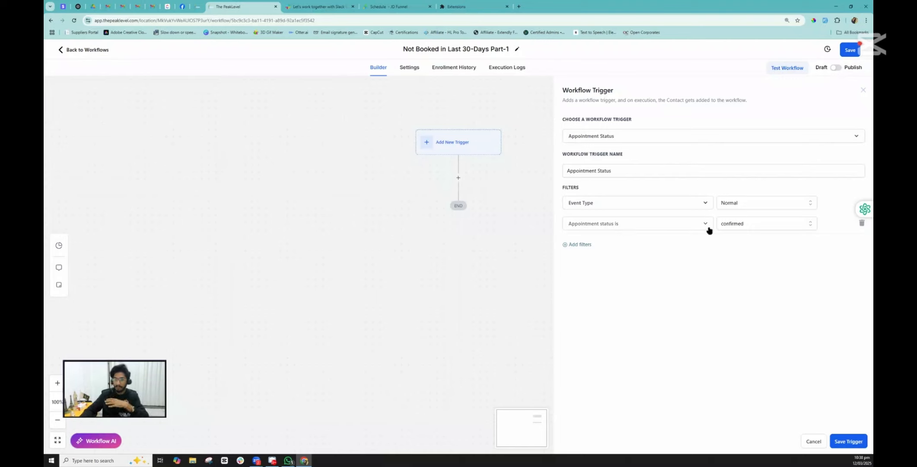
left_click(579, 245)
left_click(585, 248)
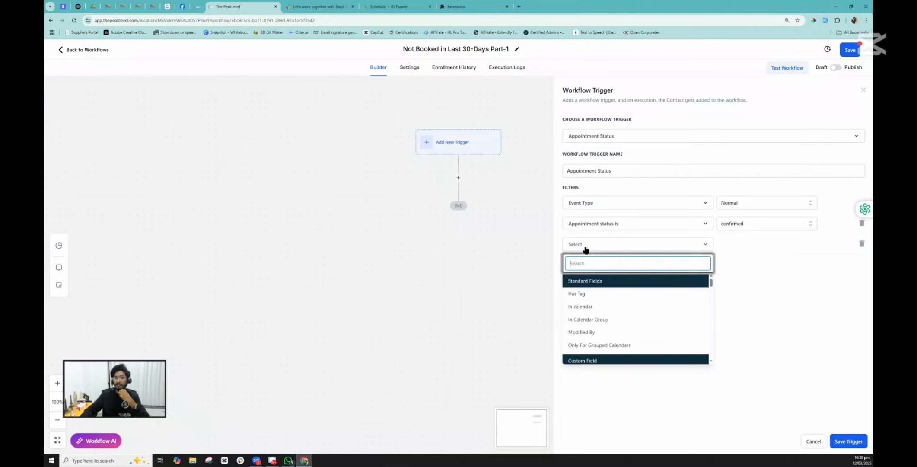
left_click(583, 307)
left_click(763, 245)
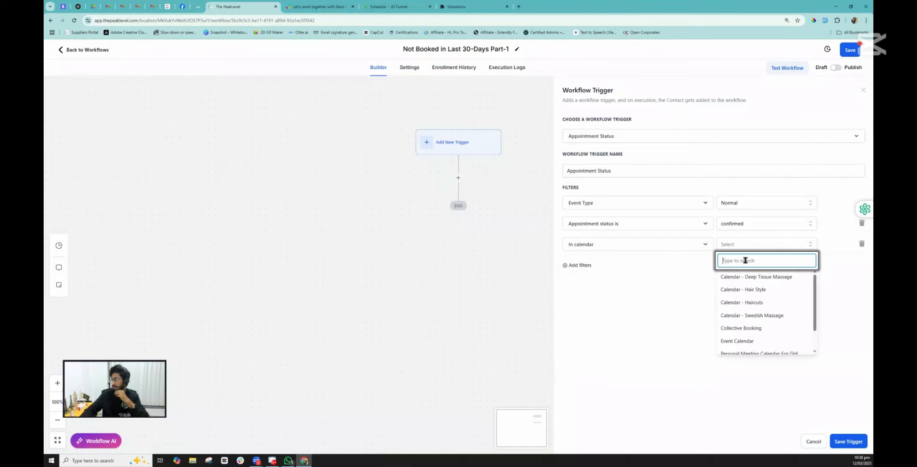
left_click(725, 280)
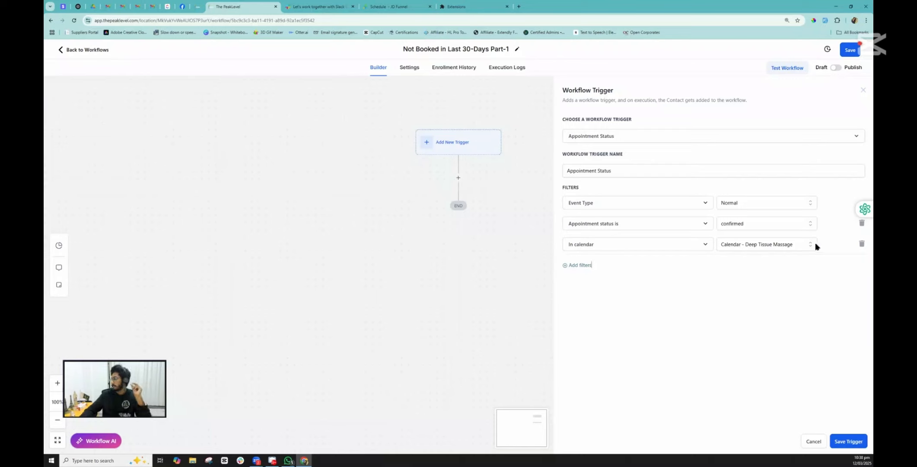
left_click(861, 245)
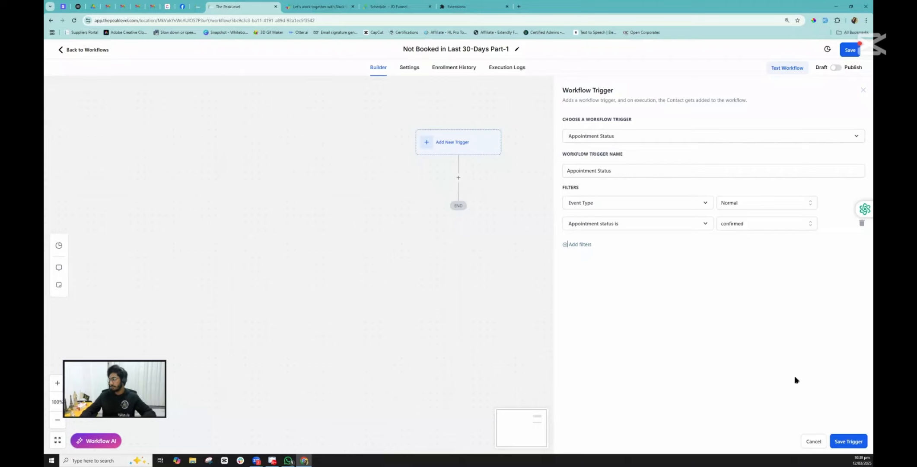
- Save the Appointment Status trigger and add a Remove From Workflow action beneath it
left_click(846, 441)
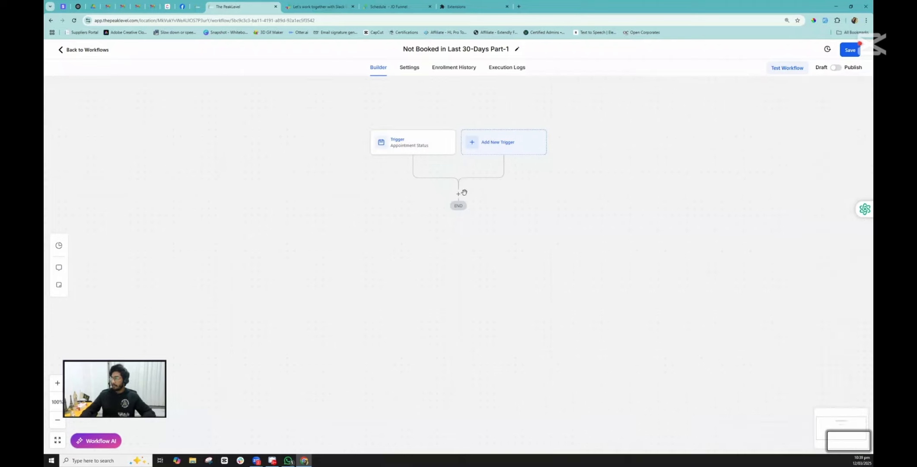
left_click(457, 195)
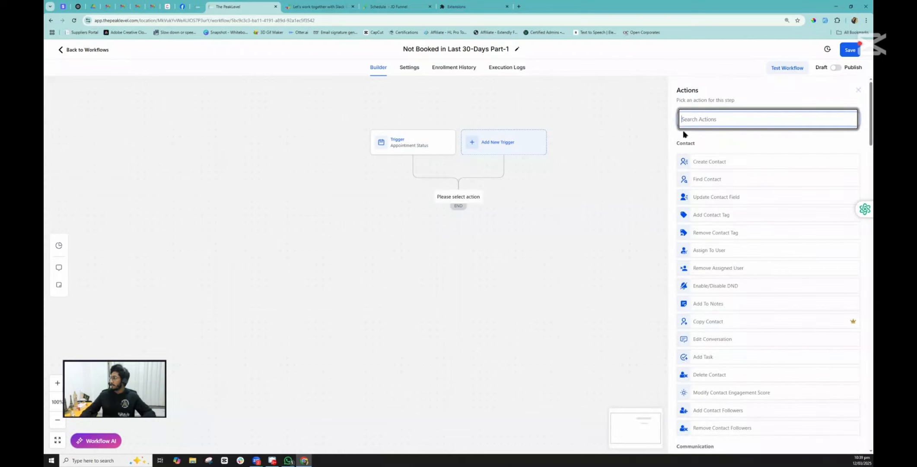
left_click(699, 120)
type("remove")
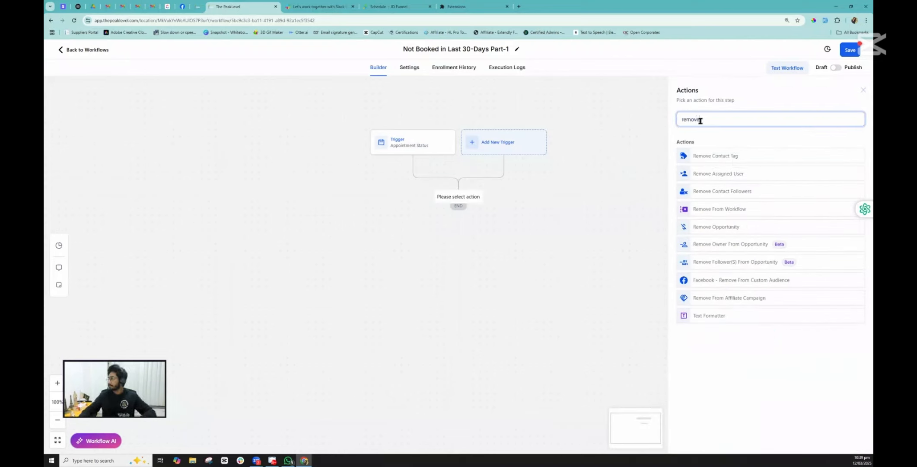
left_click(720, 209)
- Set the removal action to another workflow, replace the preselected Part-1 with "Not Booked in Last 30-Days Part-2", and save the action
left_click(700, 164)
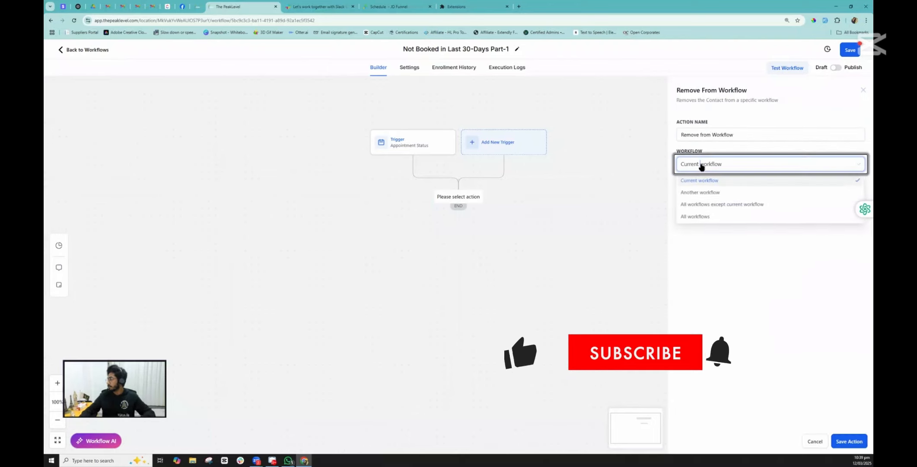
left_click(710, 193)
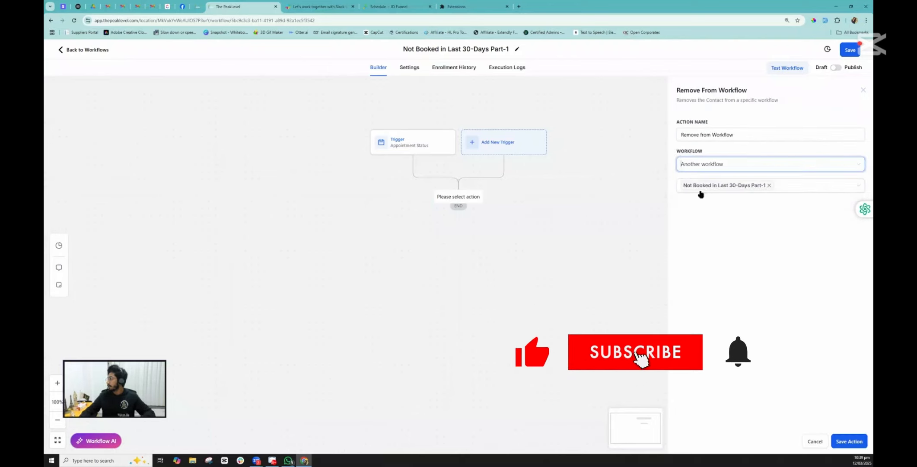
left_click(769, 185)
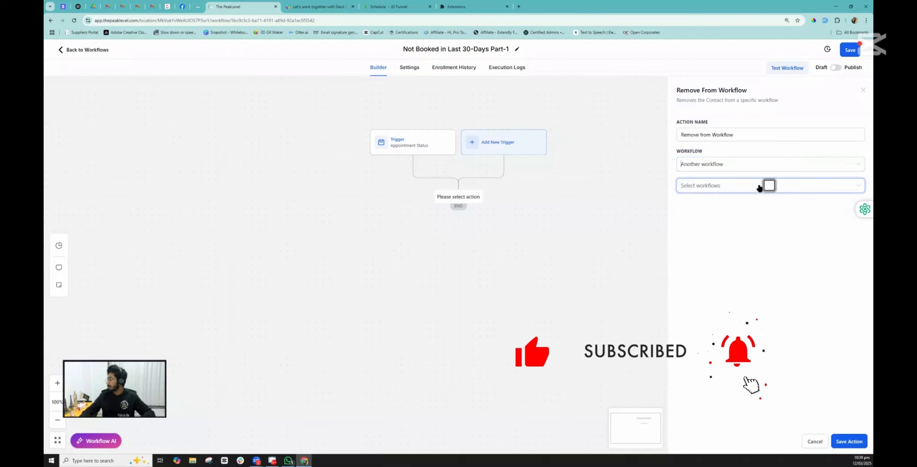
left_click(762, 186)
type("part")
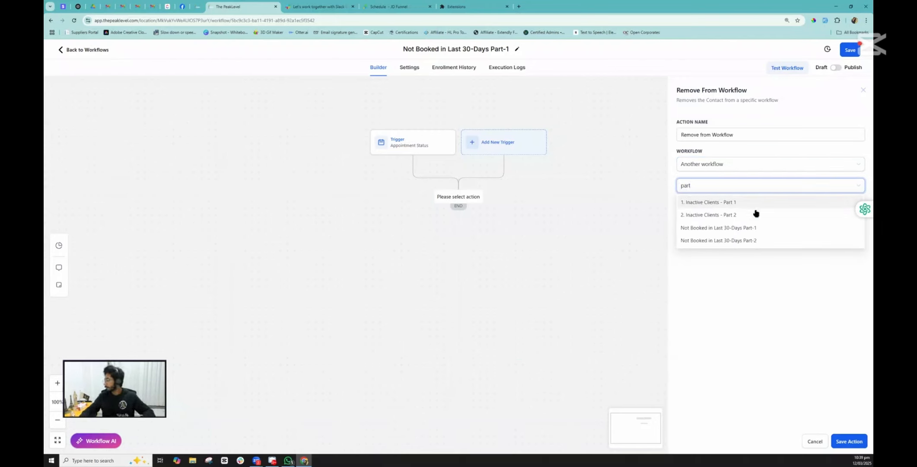
left_click(711, 240)
left_click(725, 332)
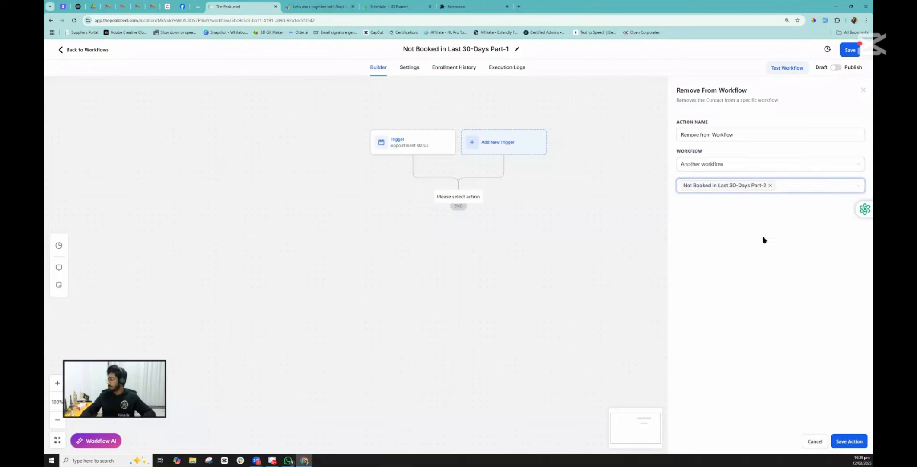
left_click(856, 442)
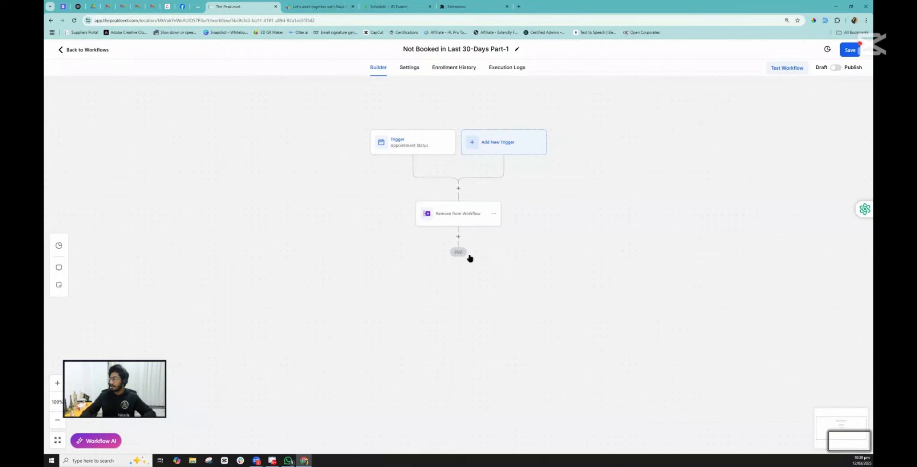
- Add and save an Add To Workflow action after the removal step, targeting "Not Booked in Last 30-Days Part-2"
left_click(740, 117)
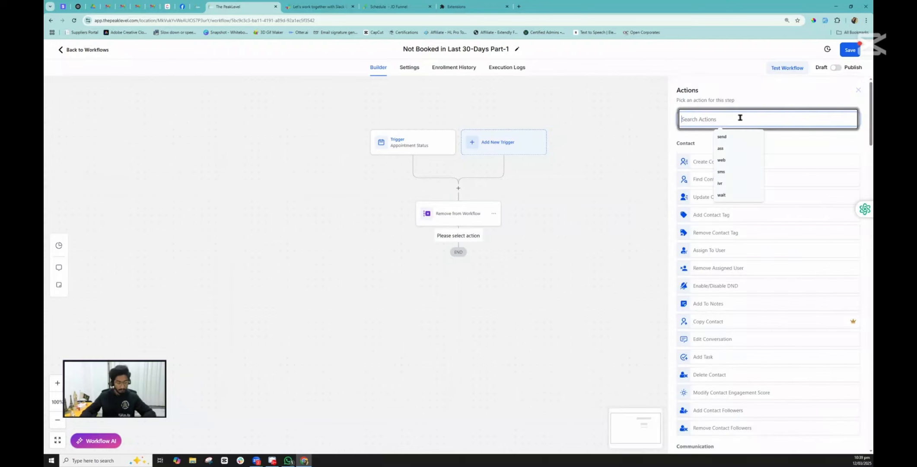
type("add")
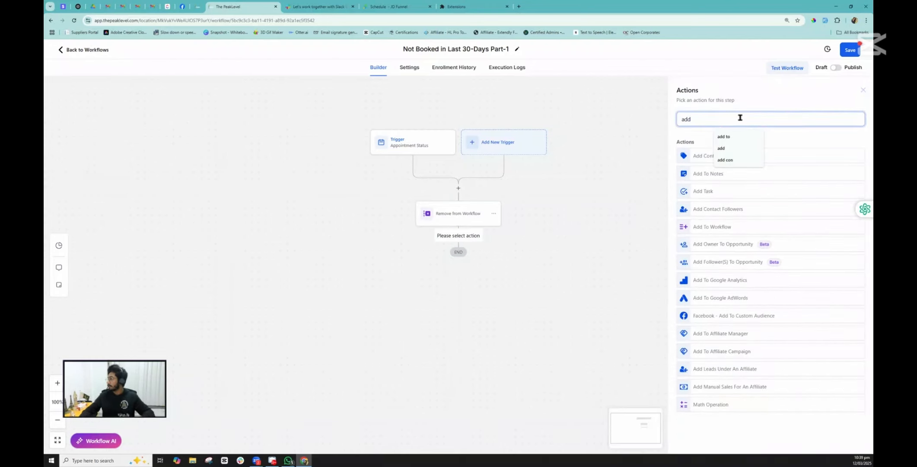
left_click(714, 229)
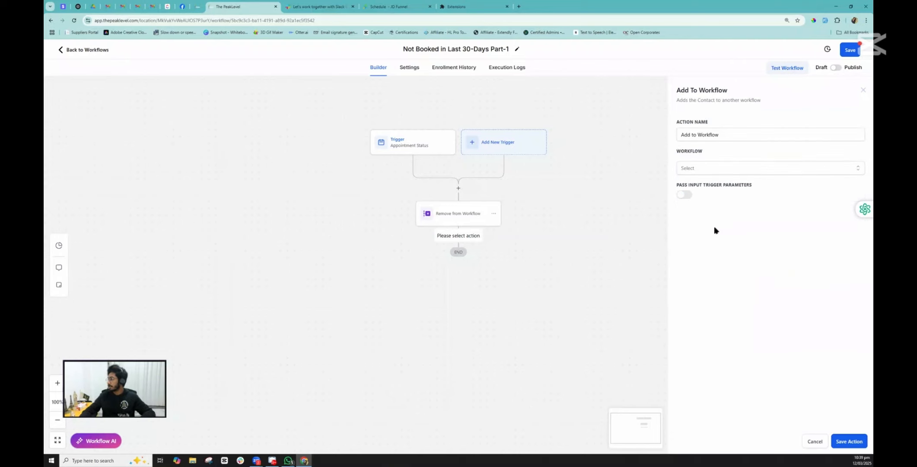
left_click(701, 169)
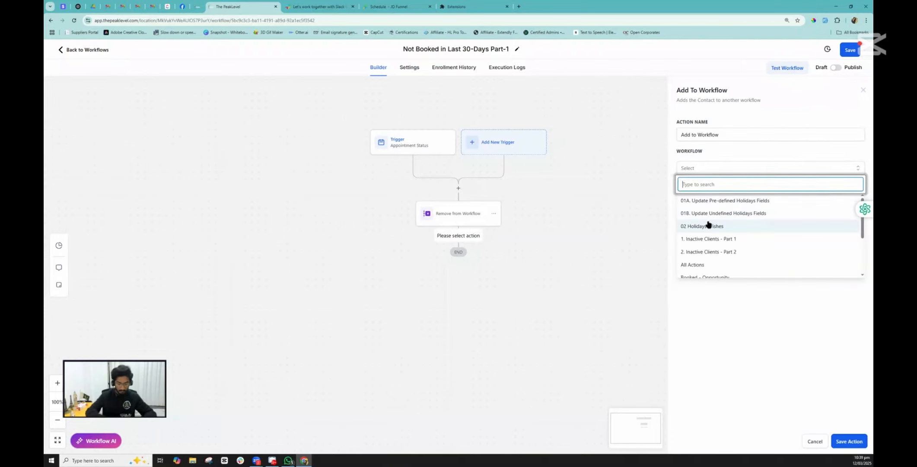
type("part")
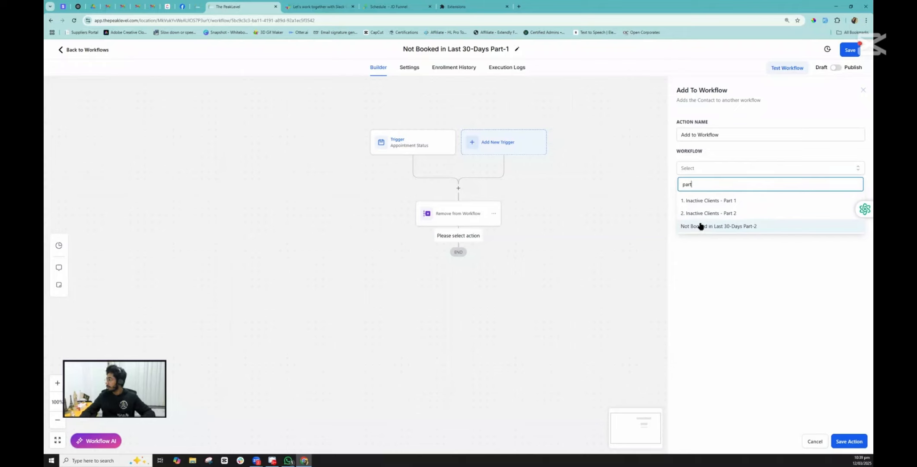
left_click(732, 227)
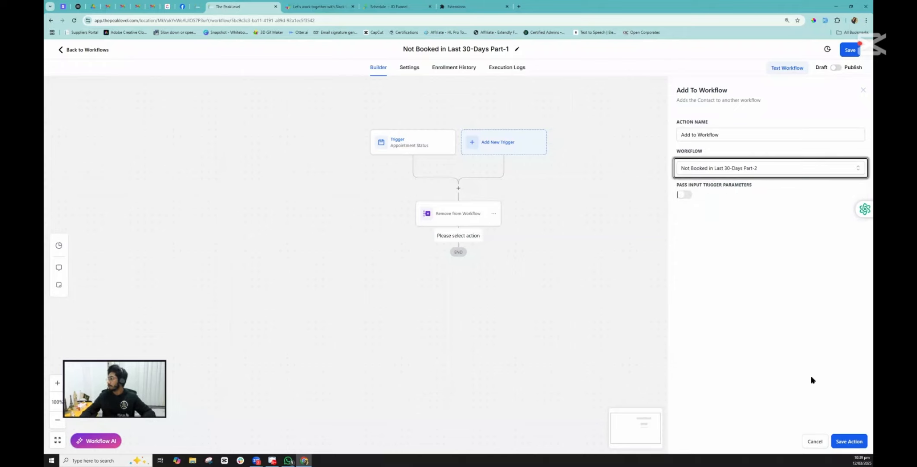
left_click(845, 440)
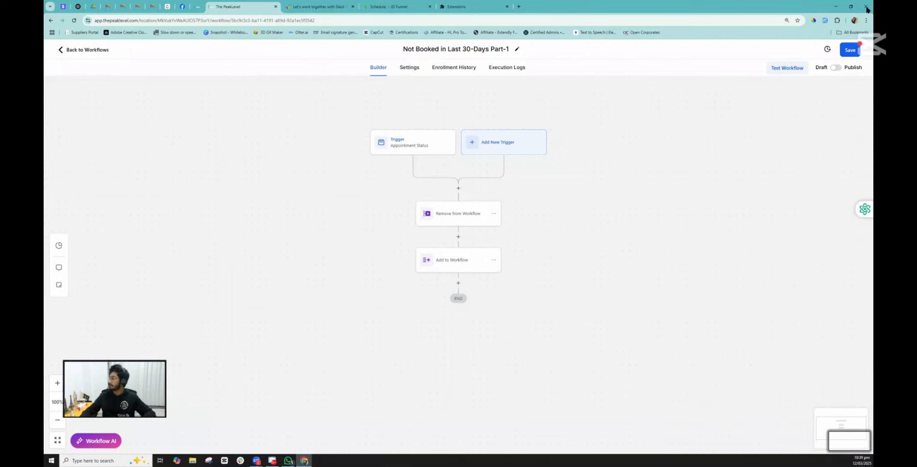
- Save and publish the Part-1 workflow, and return to the workflow list
left_click(846, 50)
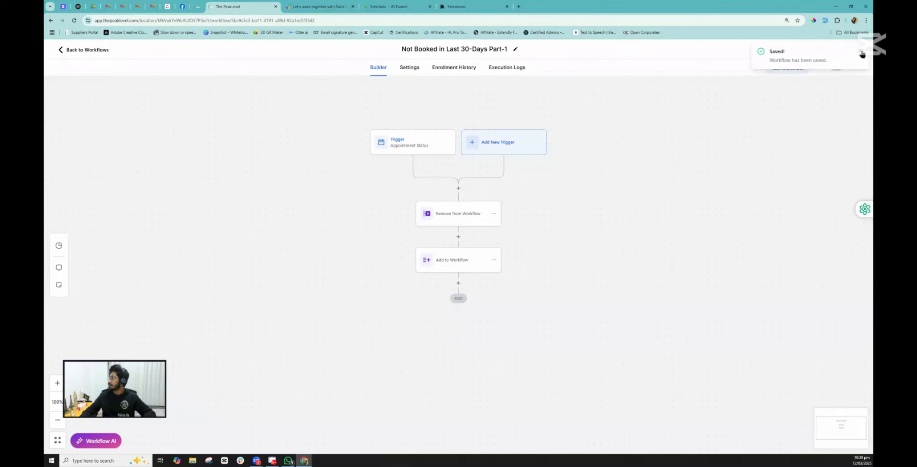
left_click(861, 52)
left_click(836, 68)
left_click(849, 51)
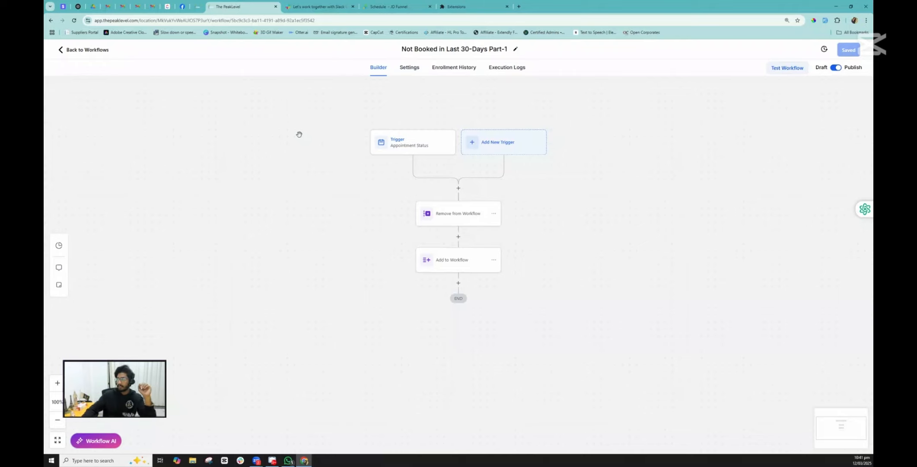
left_click(105, 51)
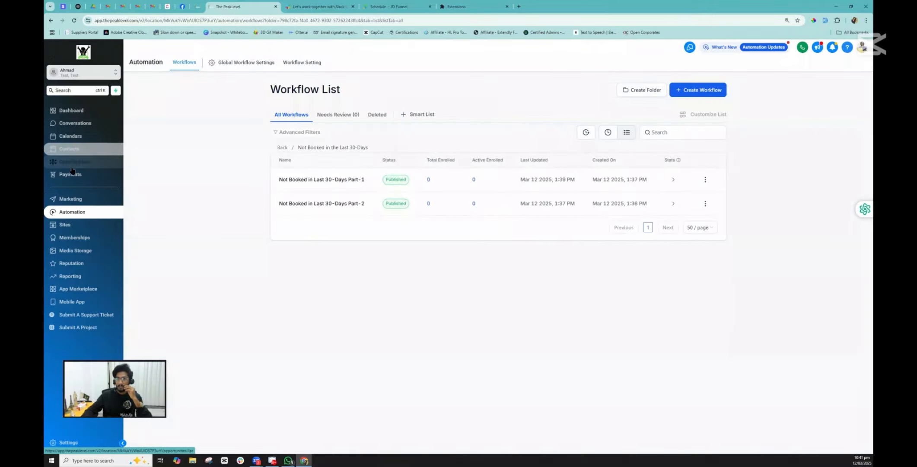
- Open the filters for the contacts list, search them for "active", and choose the Workflow (Active) filter
left_click(72, 148)
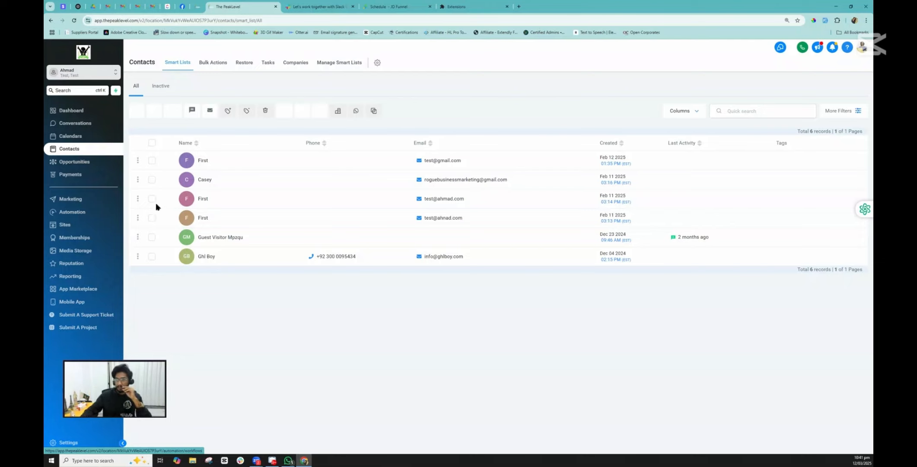
left_click(65, 205)
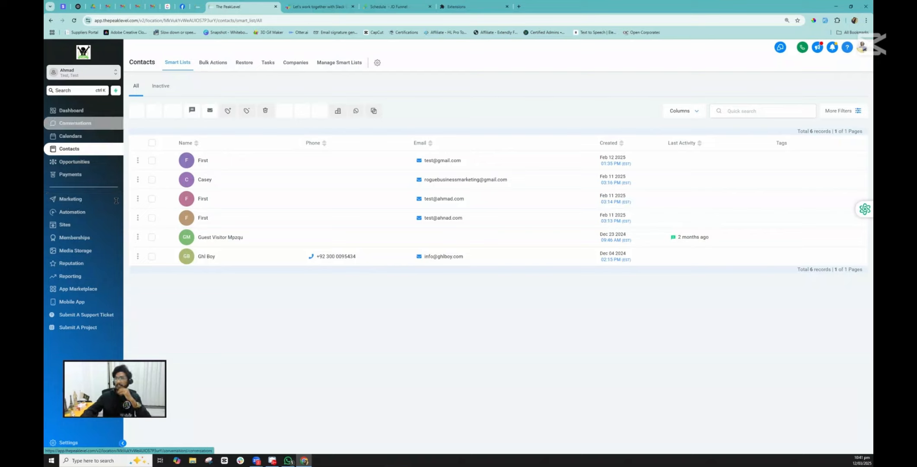
left_click(842, 112)
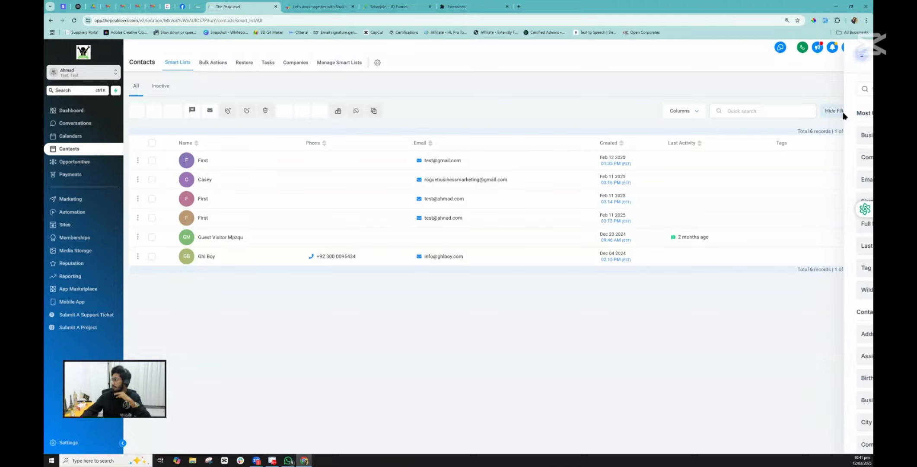
left_click(770, 93)
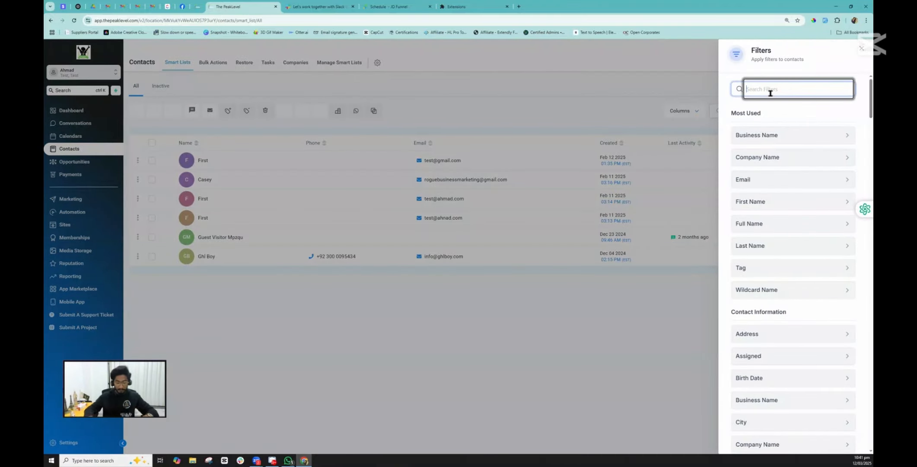
type("active")
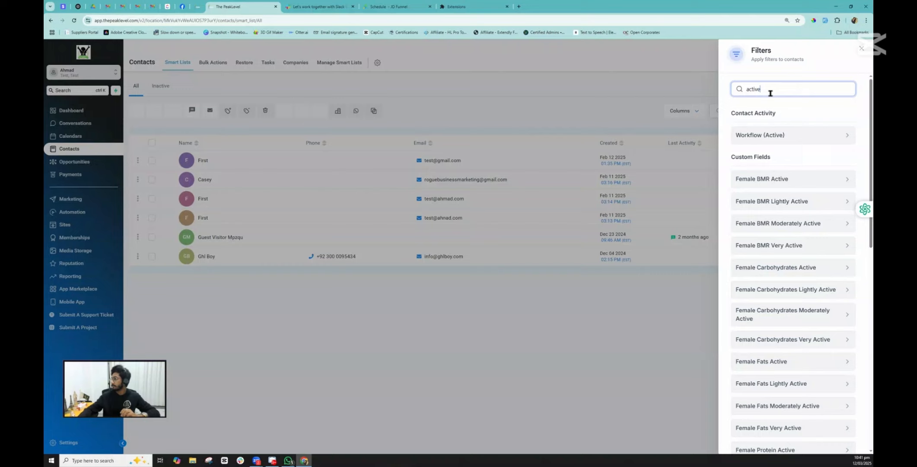
left_click(760, 137)
- Set the Workflow (Active) condition to Is not "Not Booked in Last 30-Days Part-2" and apply the filter
left_click(749, 139)
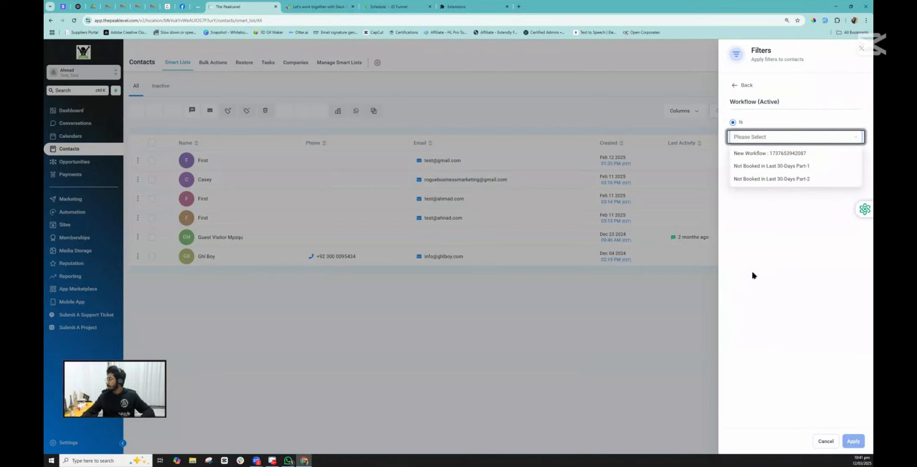
left_click(746, 141)
left_click(741, 168)
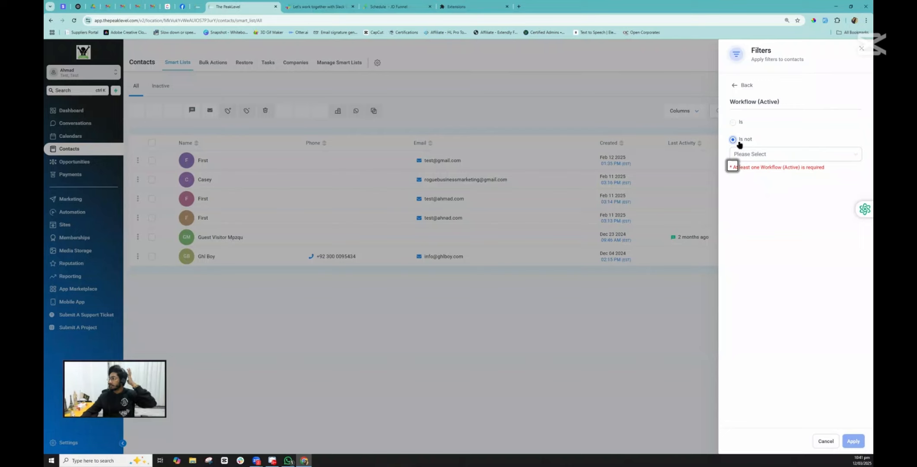
left_click(753, 153)
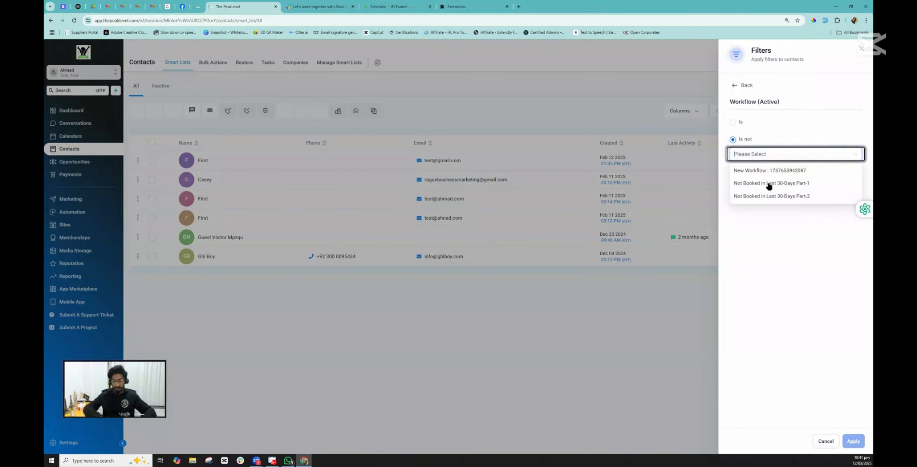
type("part")
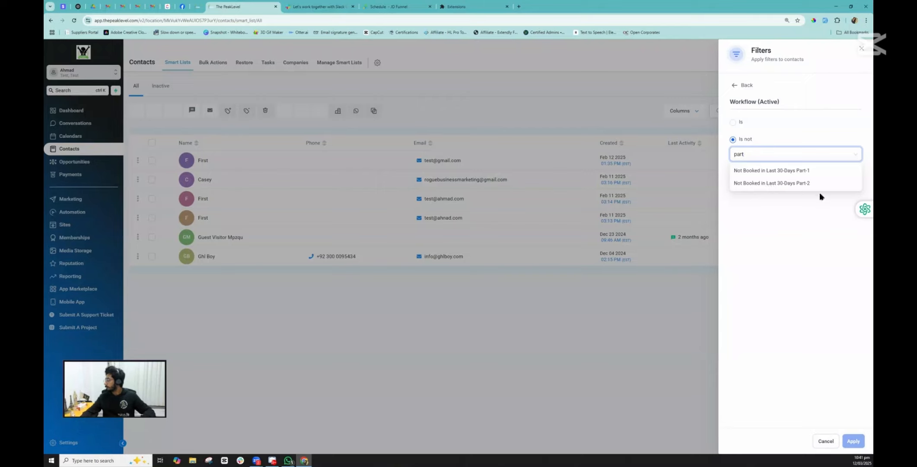
left_click(773, 184)
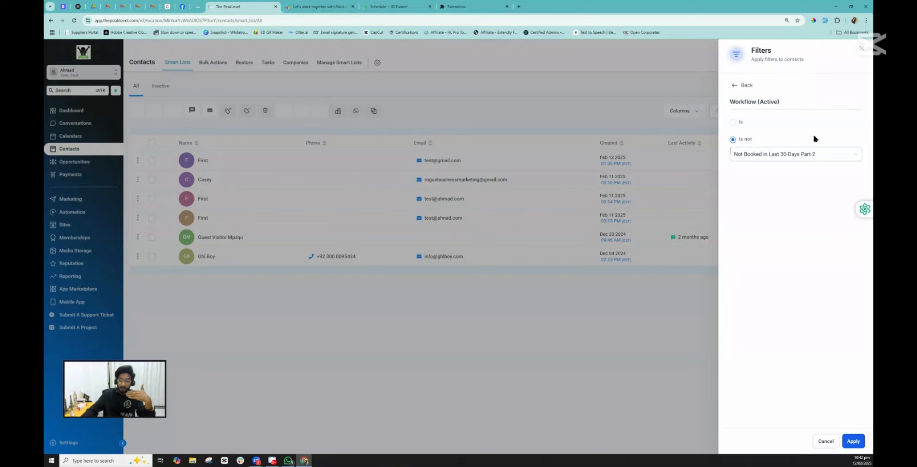
left_click(856, 447)
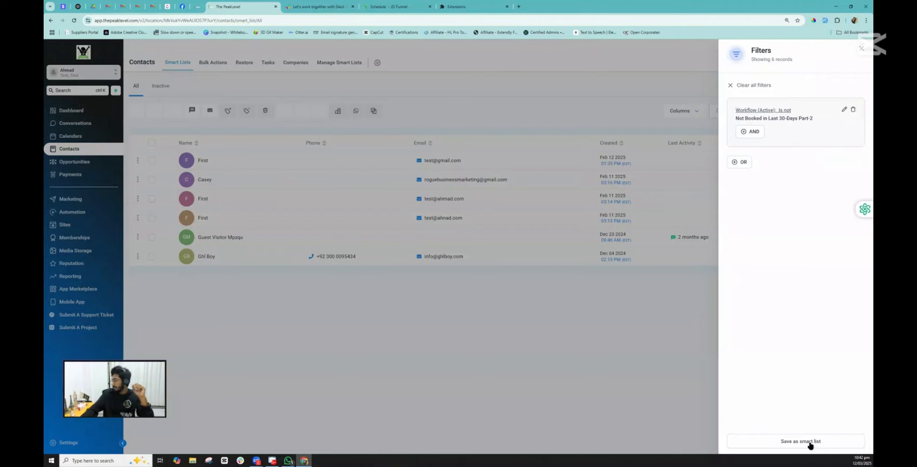
- Save the filtered contacts as a smart list named "Not Booked in the Last 30-Days"
left_click(810, 442)
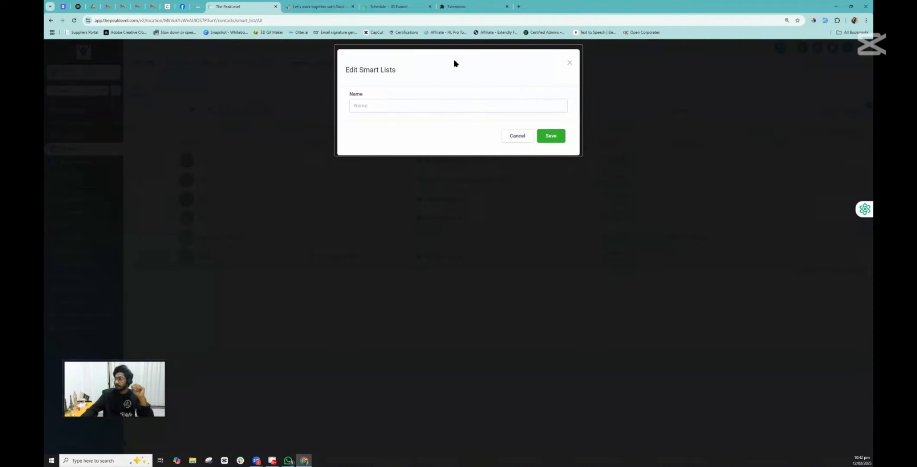
left_click(428, 104)
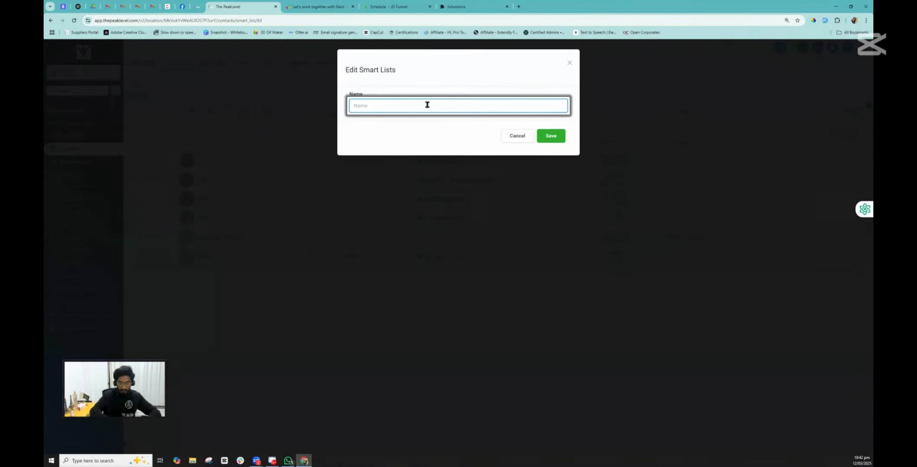
type("Not Booked in the Last 30-Day")
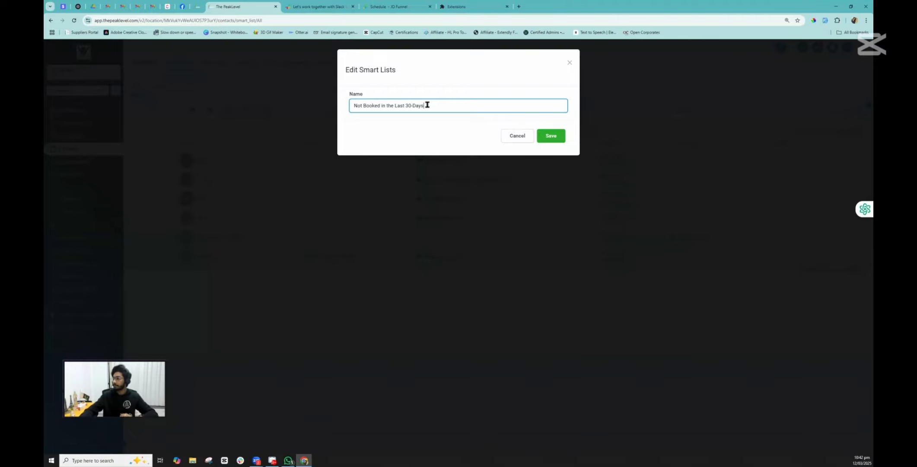
type("s")
left_click(549, 137)
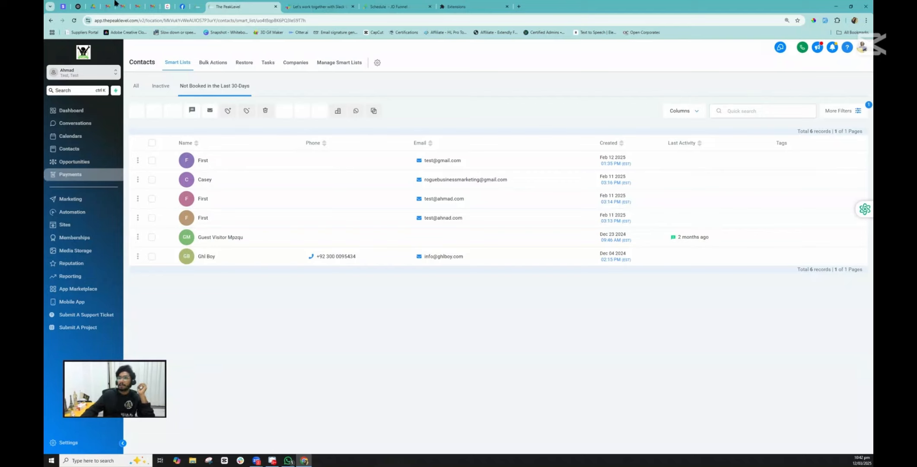
- Open the first contact in the "Not Booked in the Last 30-Days" smart list and book a Confirmed appointment on the Round Robin calendar
left_click(77, 211)
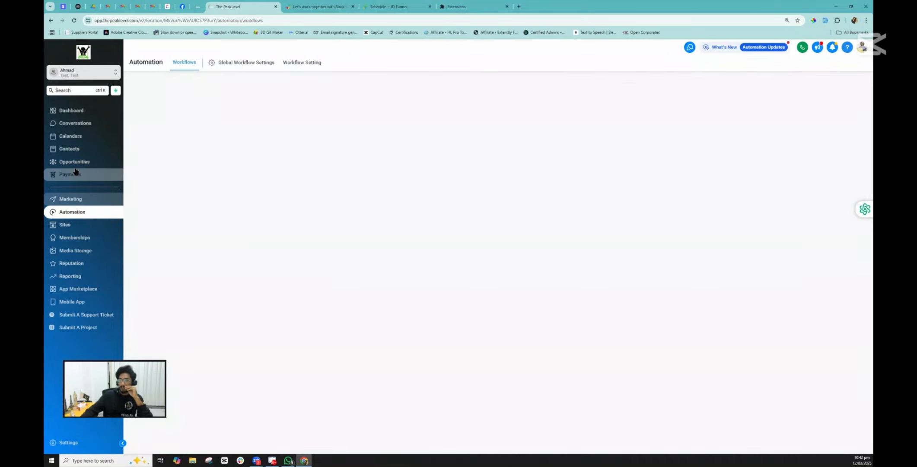
left_click(74, 149)
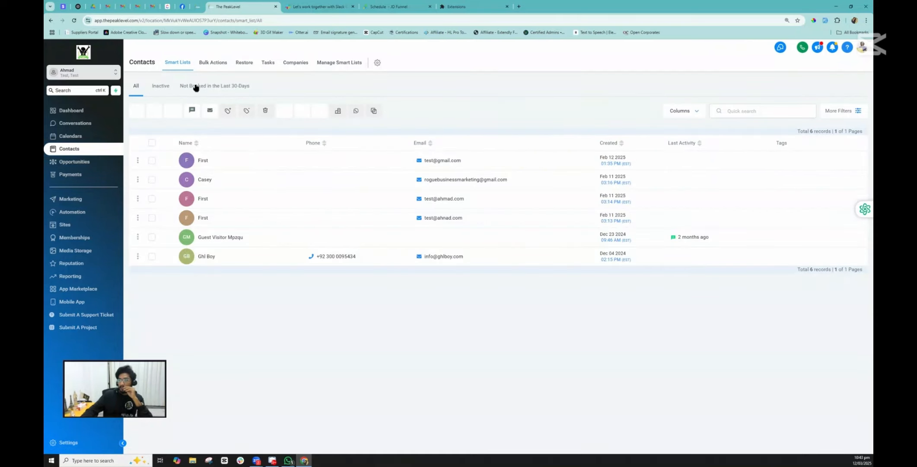
left_click(195, 86)
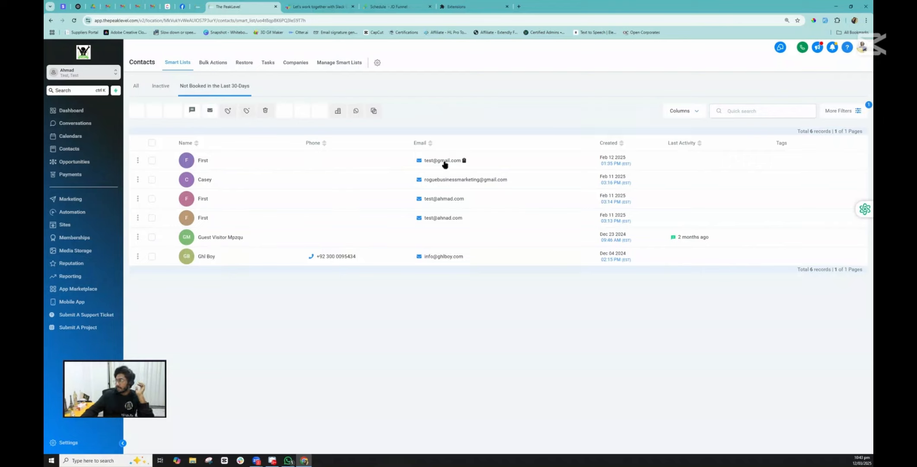
left_click(206, 162)
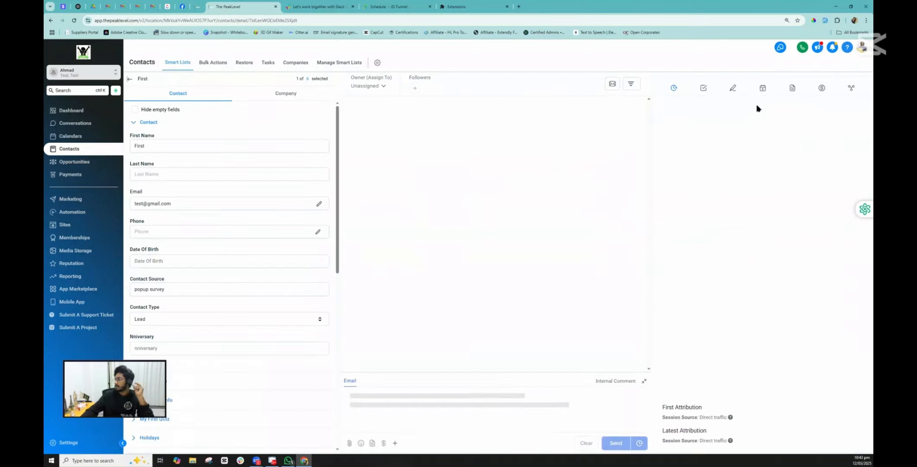
left_click(762, 90)
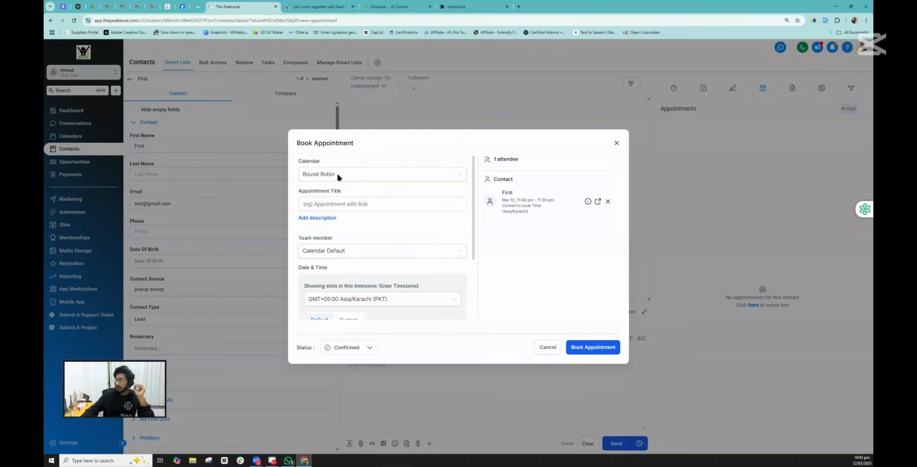
left_click(593, 346)
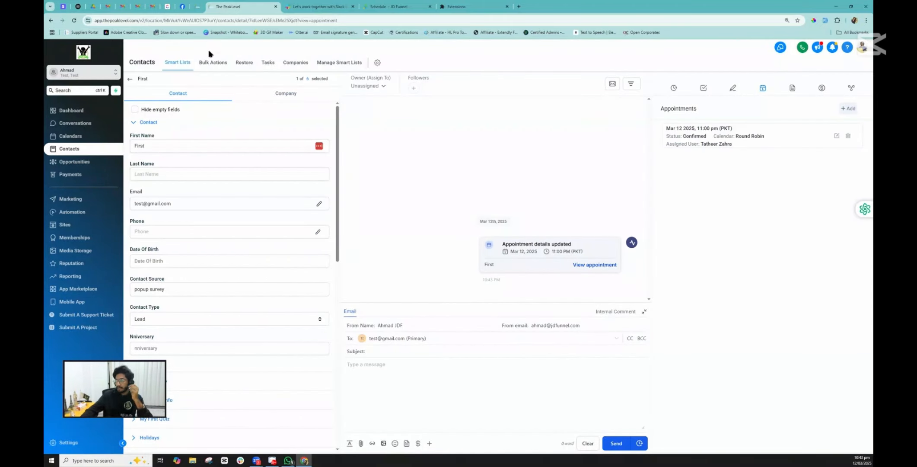
- Return to the contacts list and compare the All list with the "Not Booked in the Last 30-Days" smart list, reloading Contacts in between
left_click(130, 80)
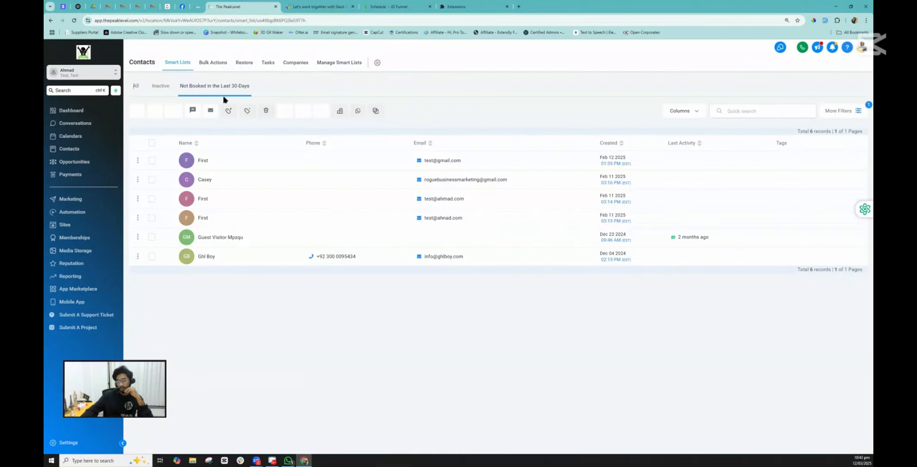
left_click(132, 88)
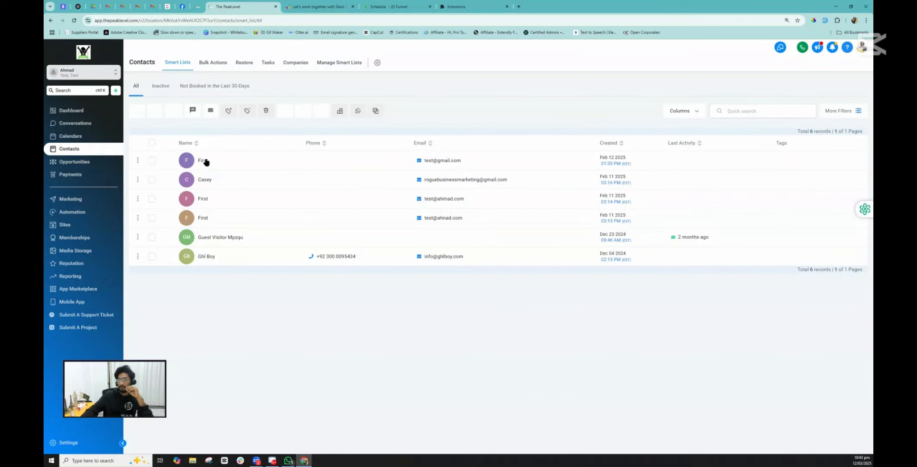
left_click(197, 87)
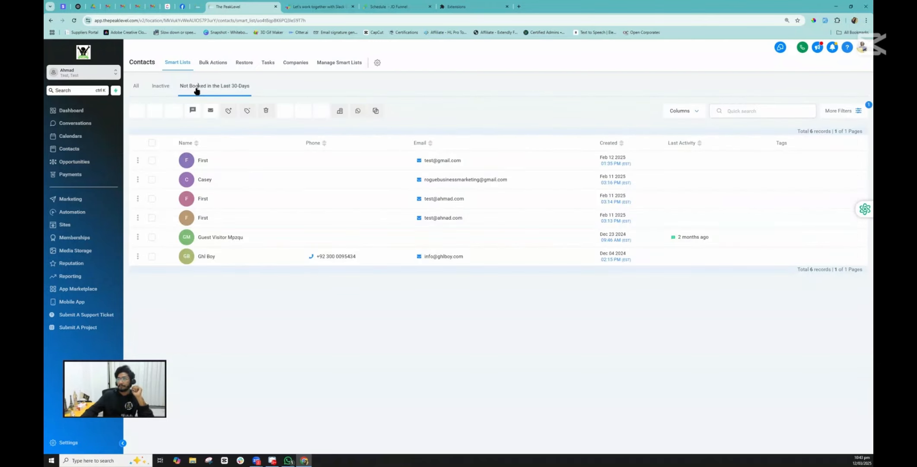
left_click(136, 87)
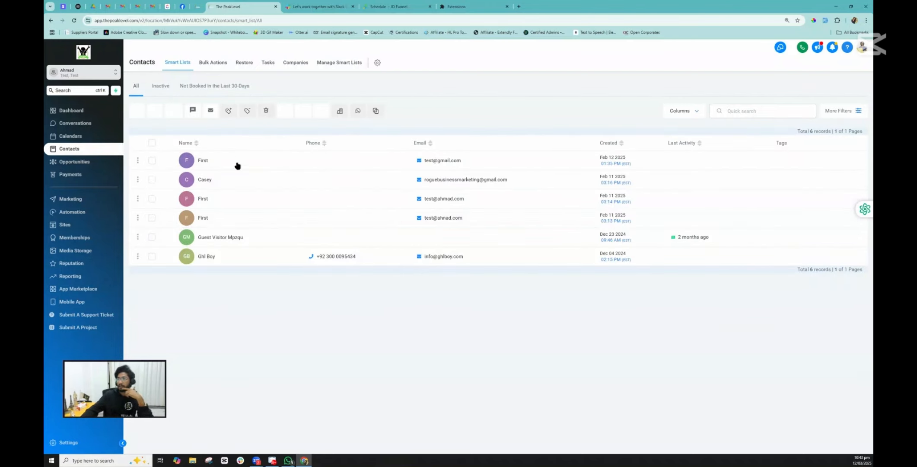
left_click(199, 88)
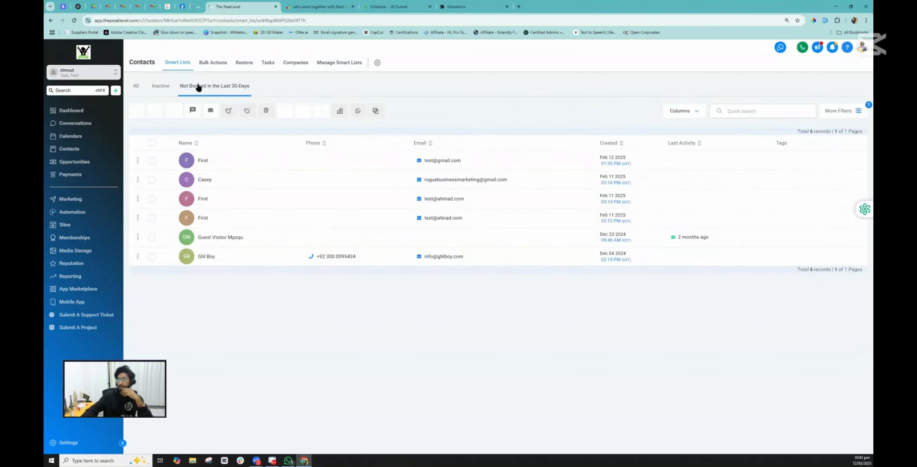
left_click(137, 86)
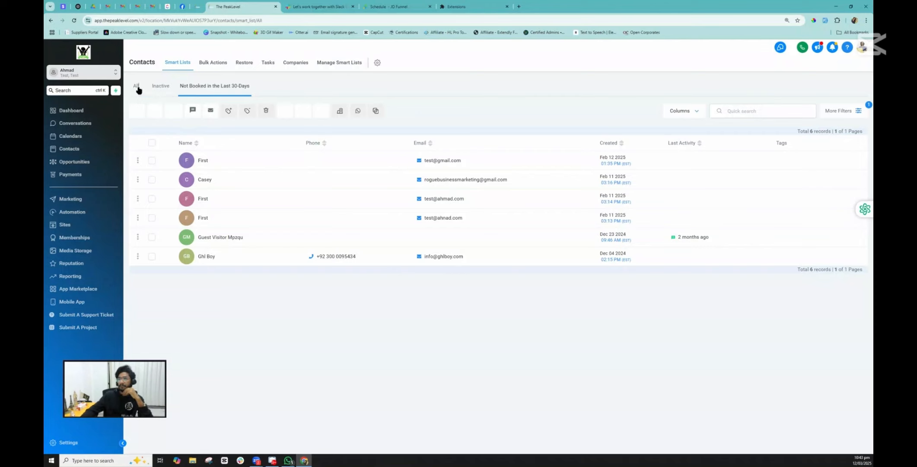
left_click(74, 163)
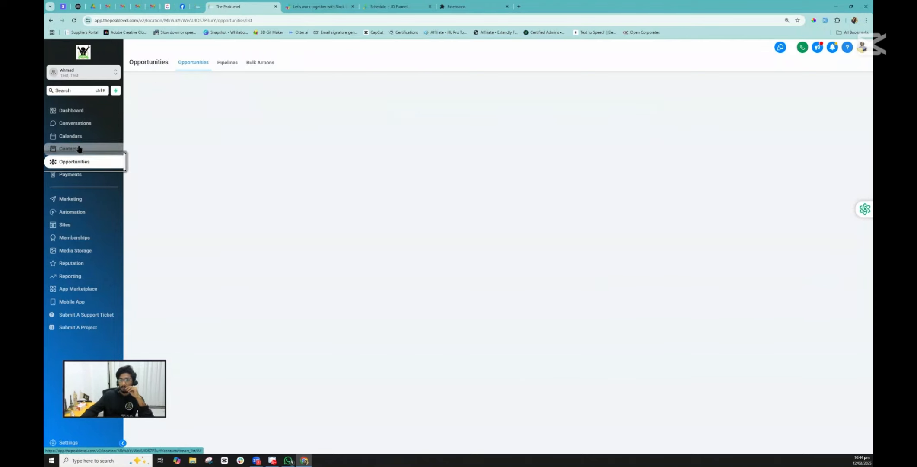
left_click(78, 148)
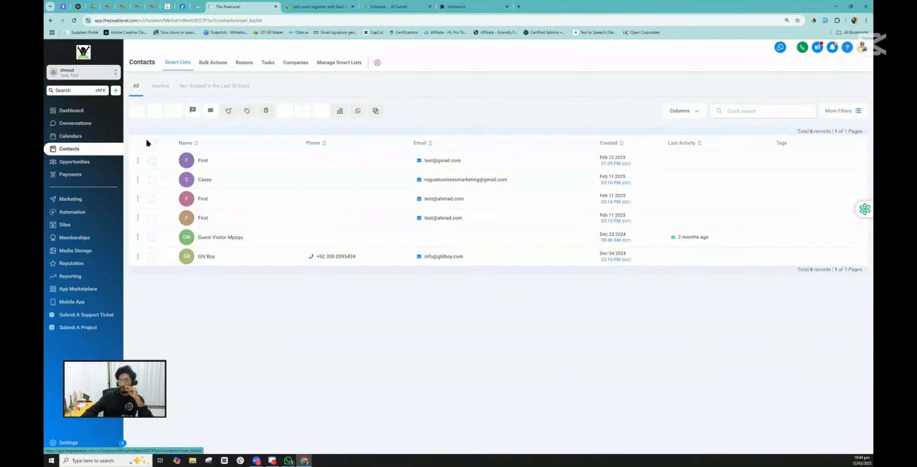
left_click(200, 92)
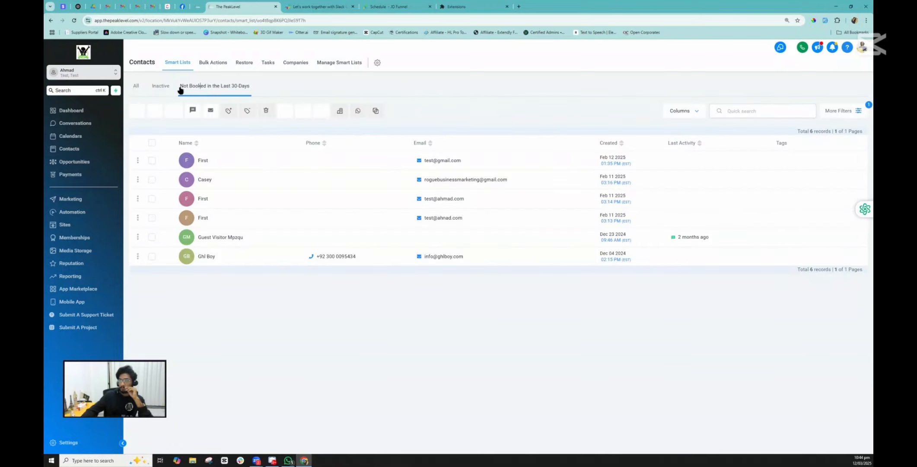
left_click(137, 86)
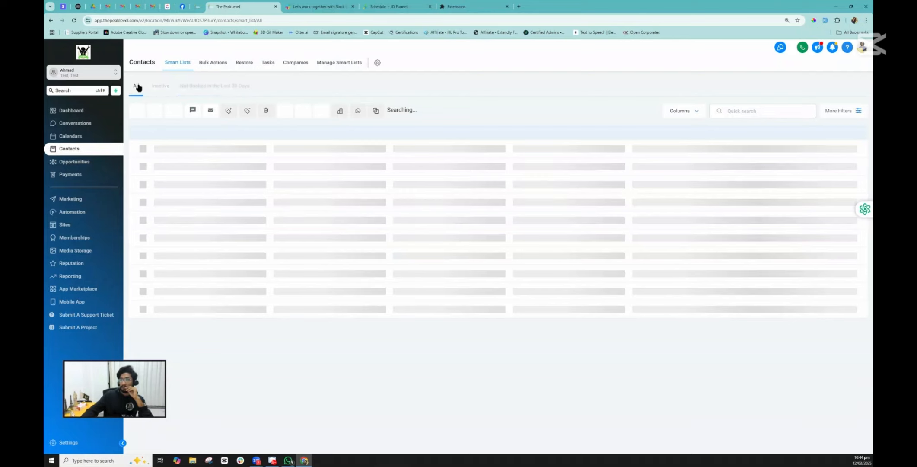
- Check the first contact's active and past automation workflows, and return to the contacts list
left_click(203, 160)
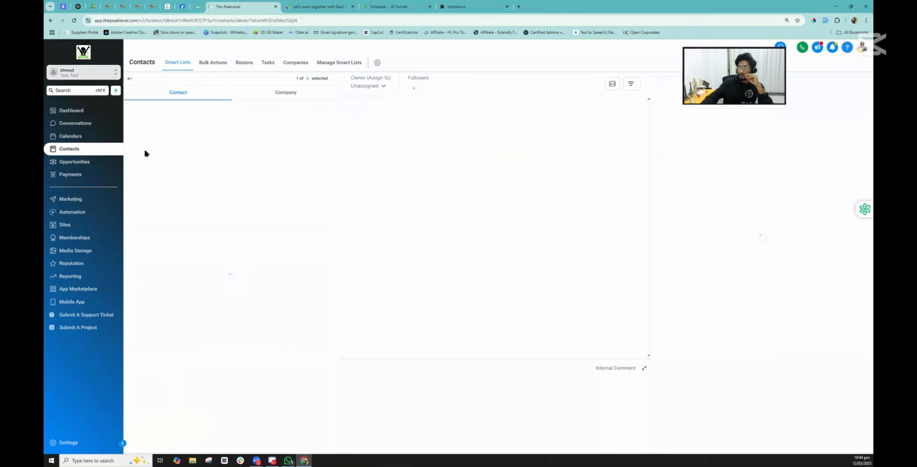
scroll(154, 308, "down", 2)
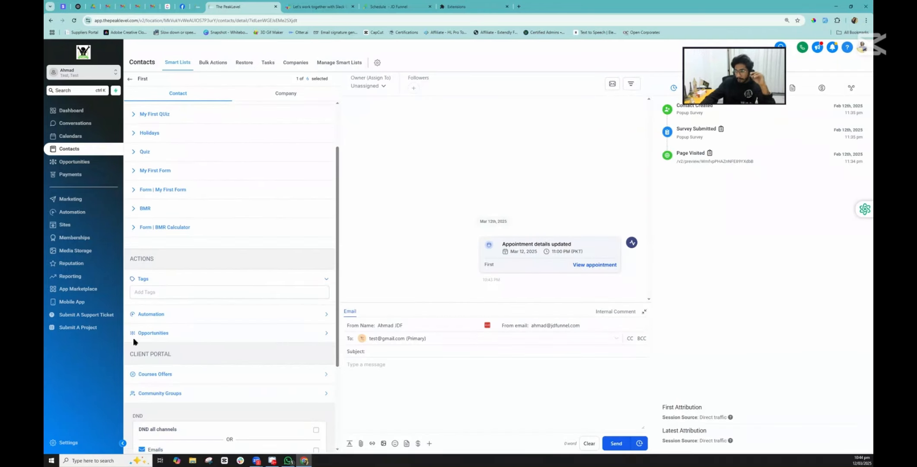
left_click(150, 318)
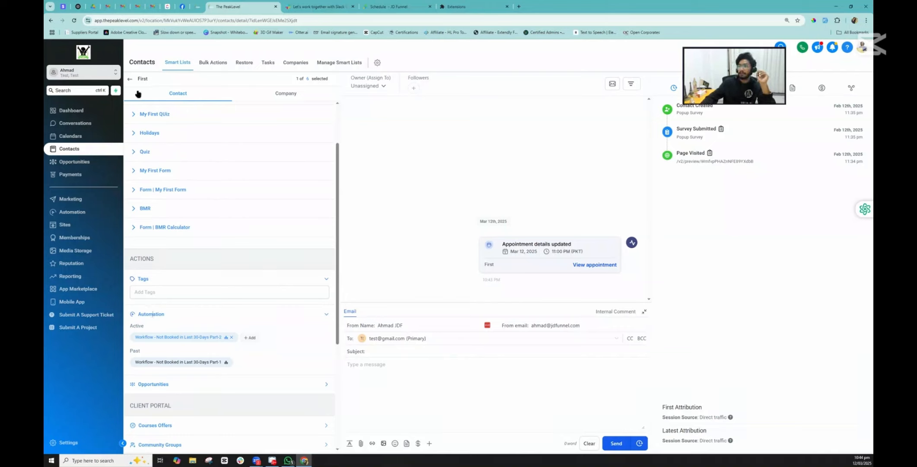
left_click(129, 79)
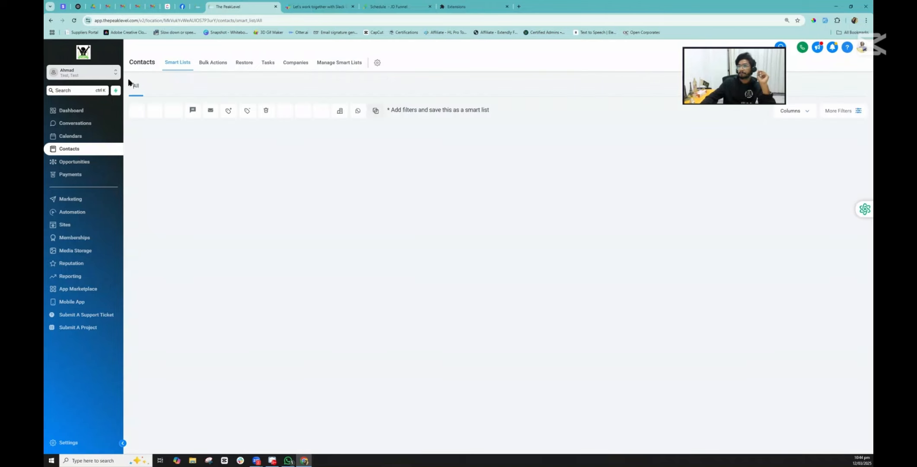
- Open the "Not Booked in the Last 30-Days" smart list and review its workflow filter
left_click(211, 86)
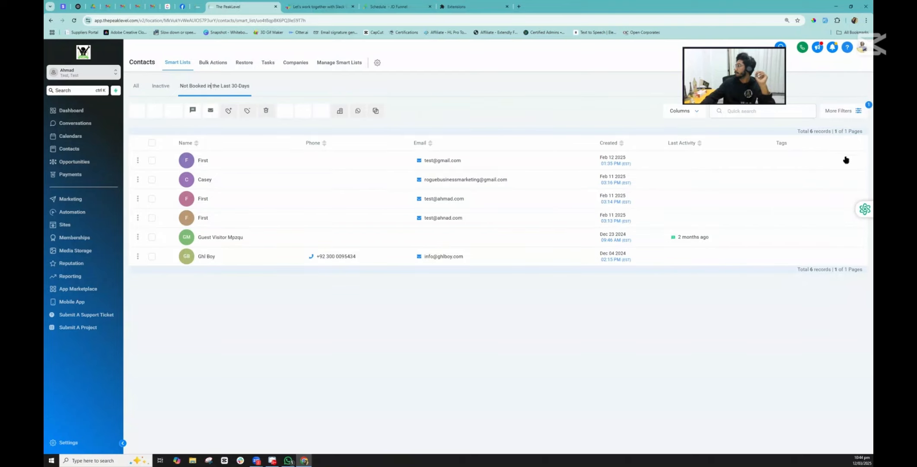
left_click(840, 110)
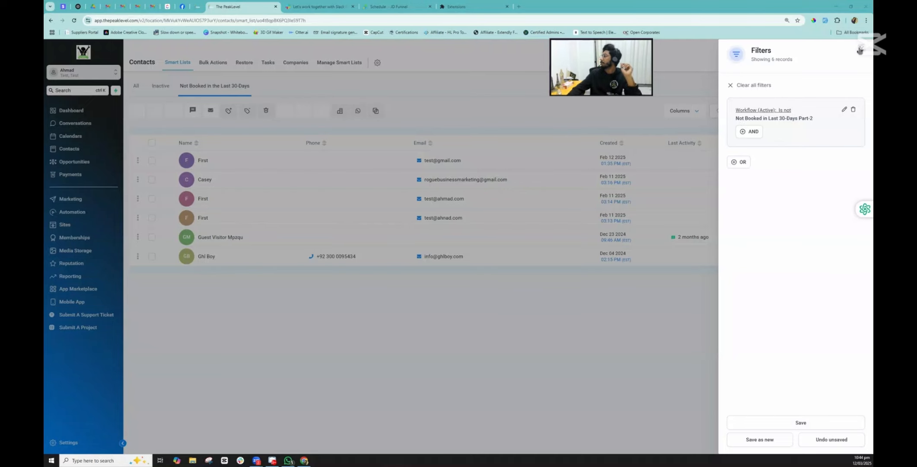
left_click(465, 185)
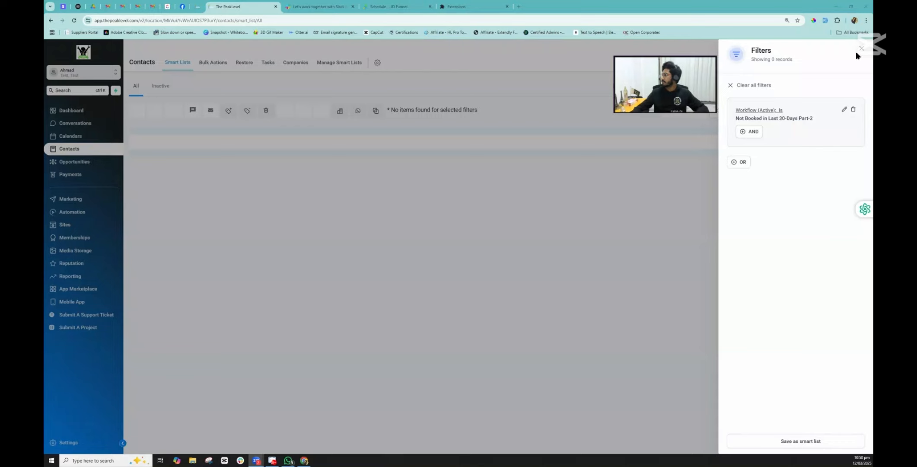
- Delete the active-workflow filter for "Not Booked in Last 30-Days Part-2" from the All contacts list
left_click(186, 85)
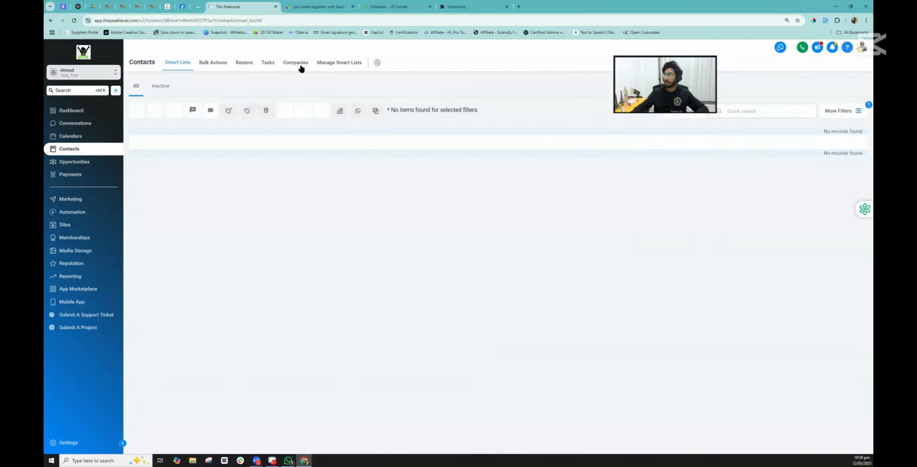
left_click(846, 111)
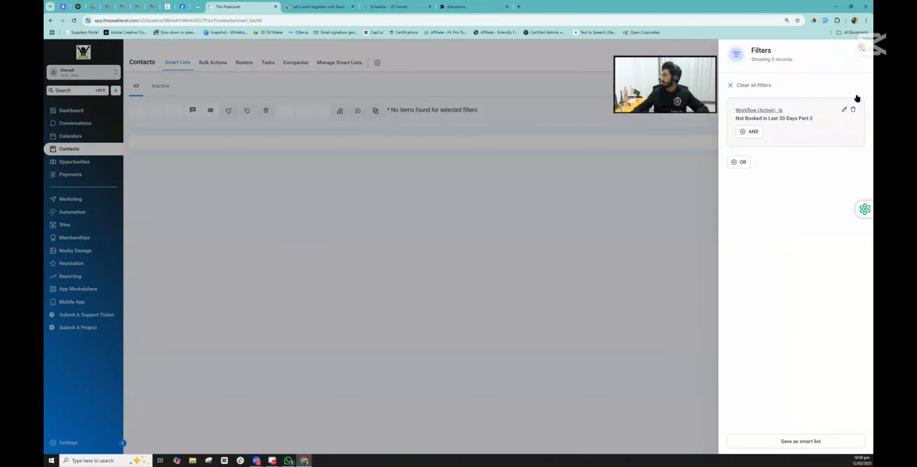
left_click(853, 109)
left_click(860, 49)
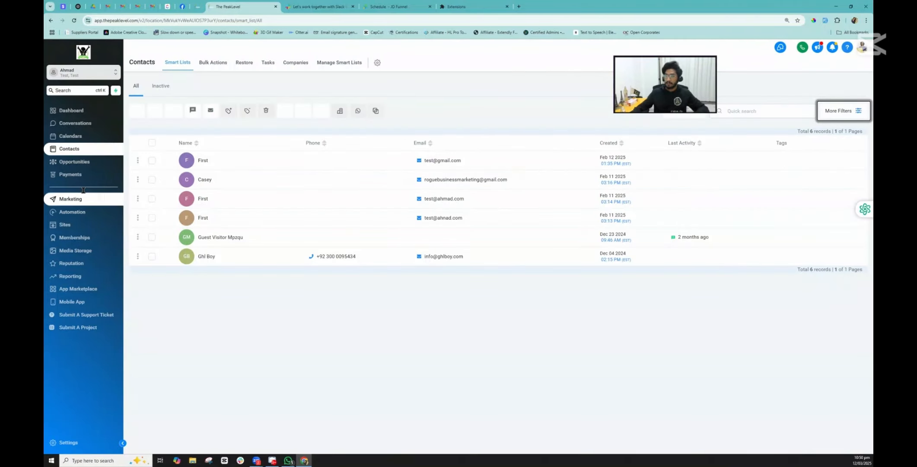
- Open the "Not Booked in Last 30-Days Part-2" workflow and insert an Add Contact Tag action before the 30-day wait
left_click(84, 212)
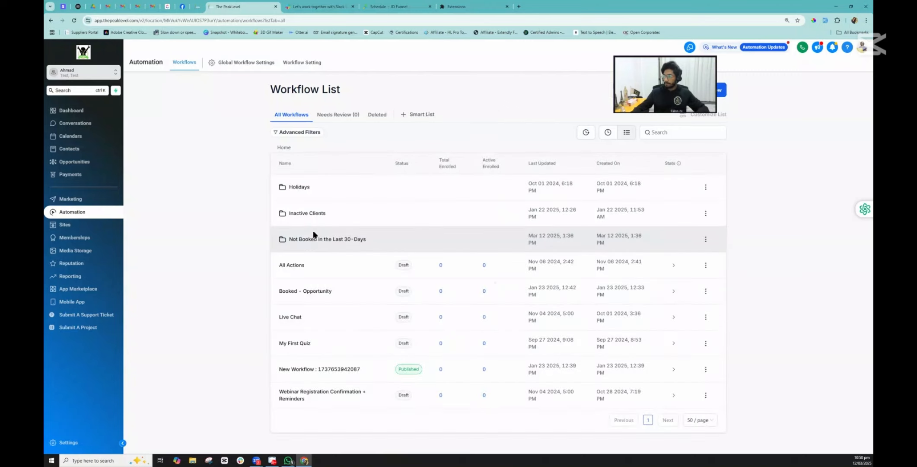
left_click(308, 240)
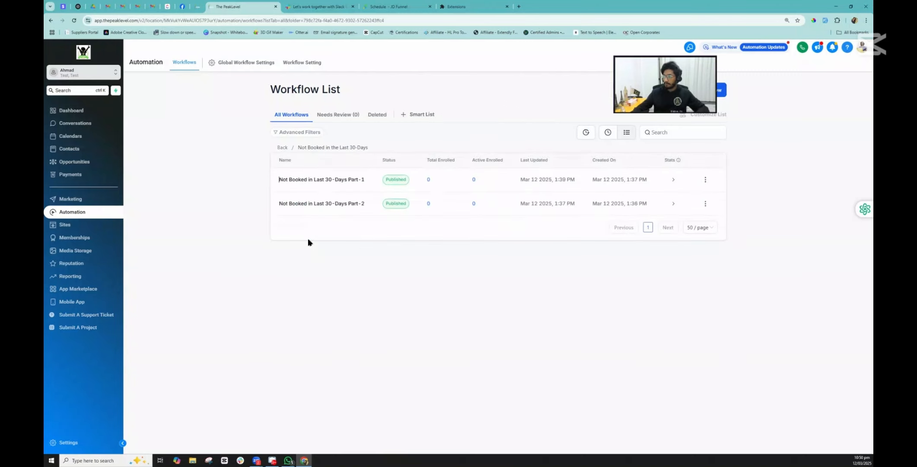
left_click(341, 206)
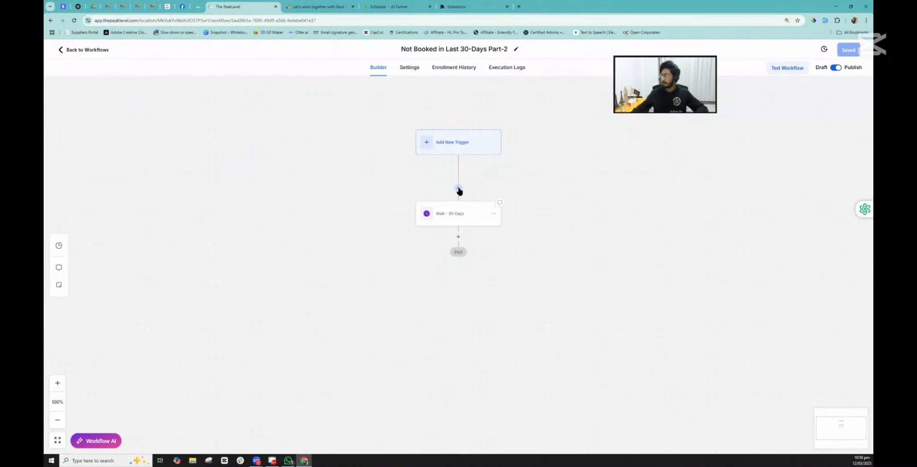
left_click(458, 187)
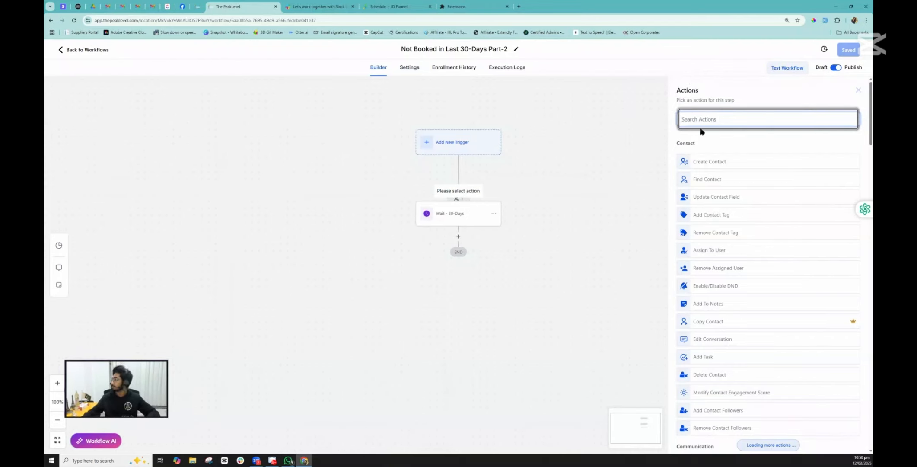
left_click(712, 119)
type("add")
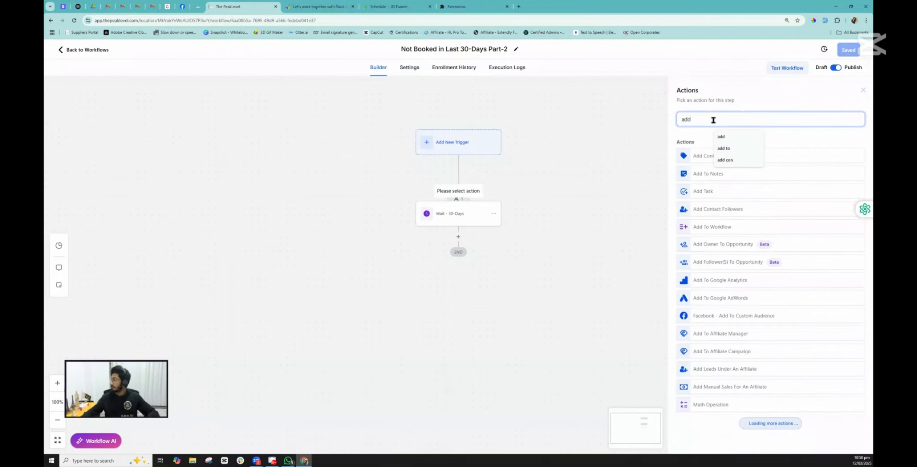
left_click(698, 156)
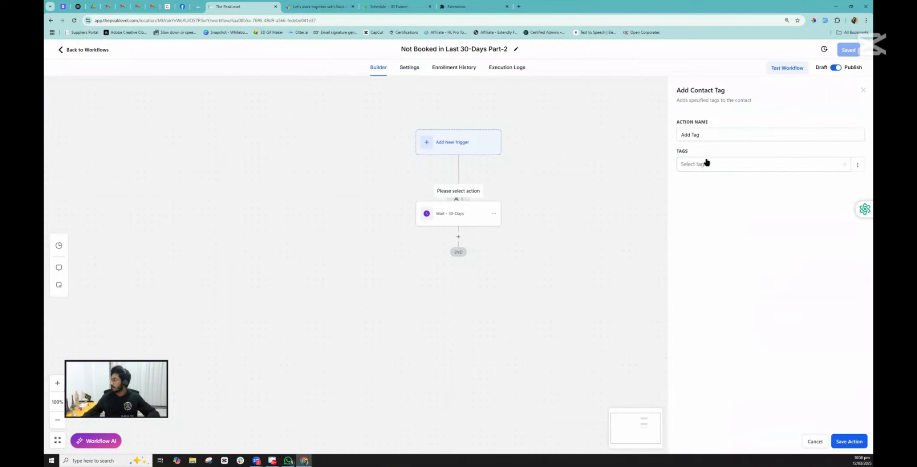
- Create a new tag named "booked within 30-days" within the Add Contact Tag action
left_click(706, 162)
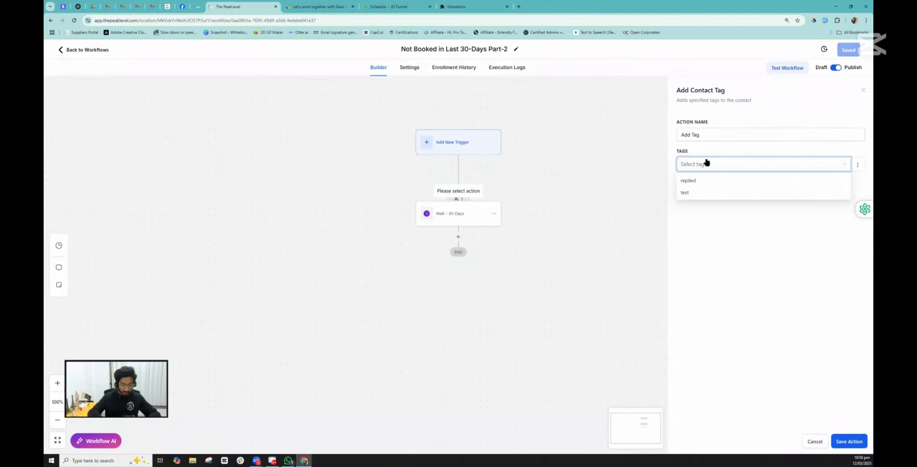
type("bo")
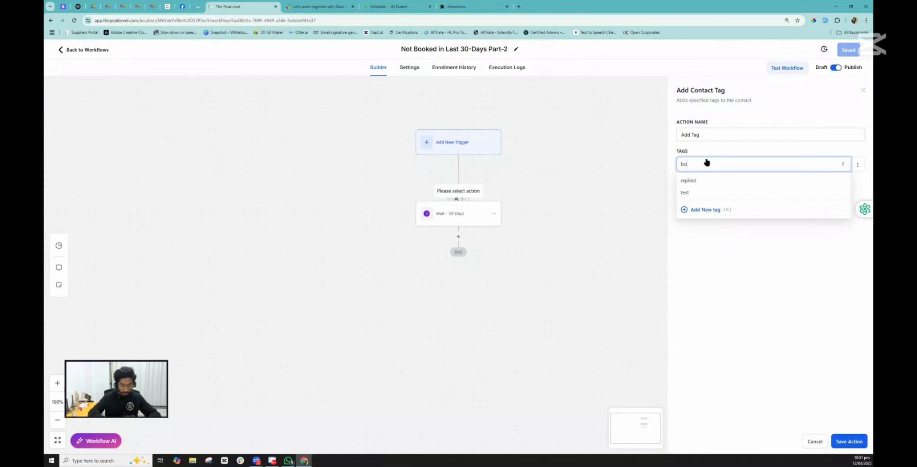
type("oked within")
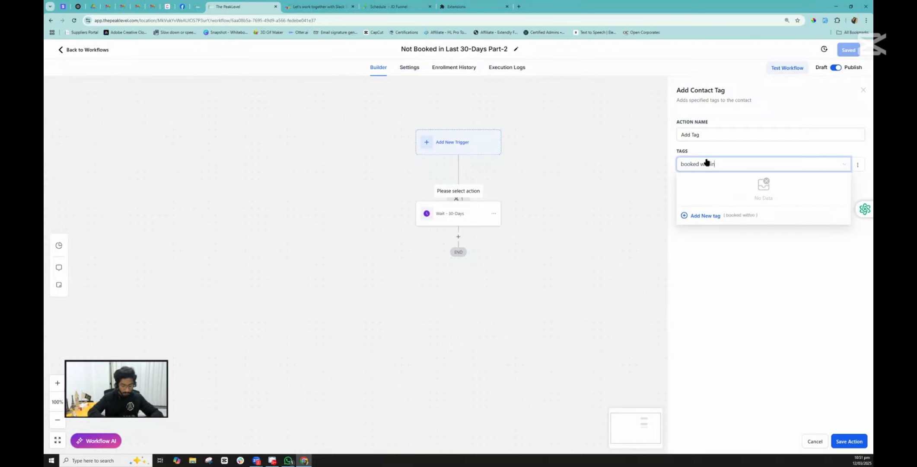
type(" 30-days")
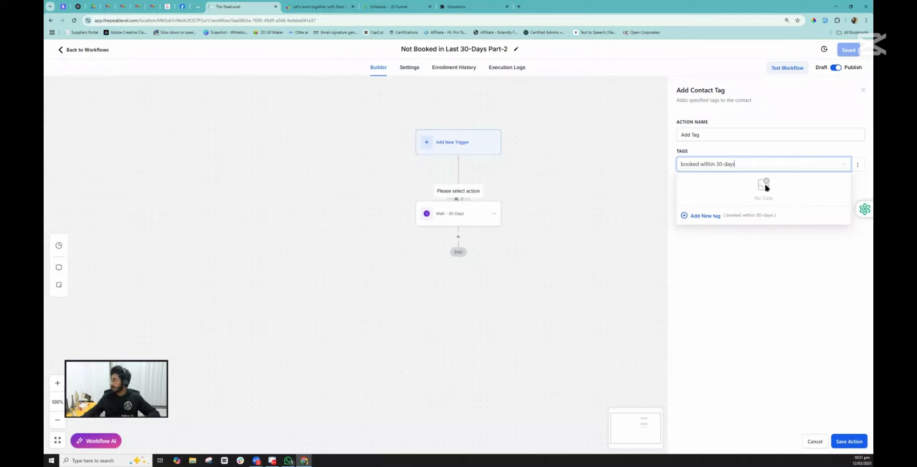
left_click(703, 218)
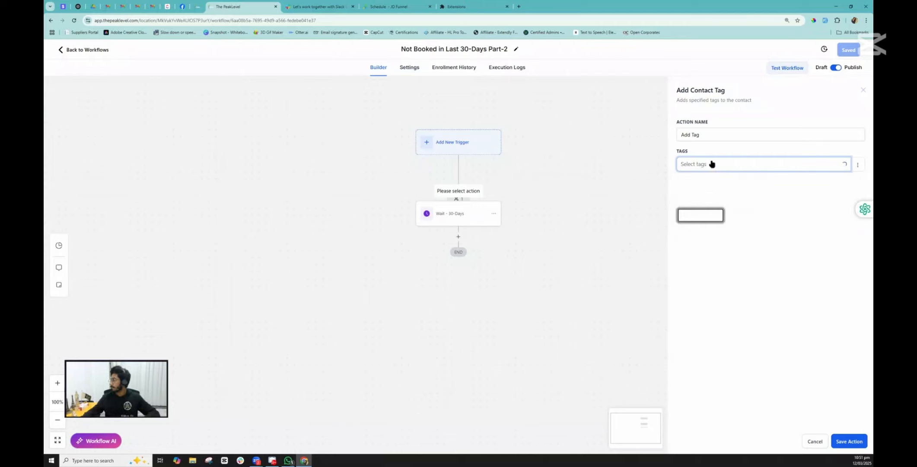
left_click(712, 164)
left_click(722, 249)
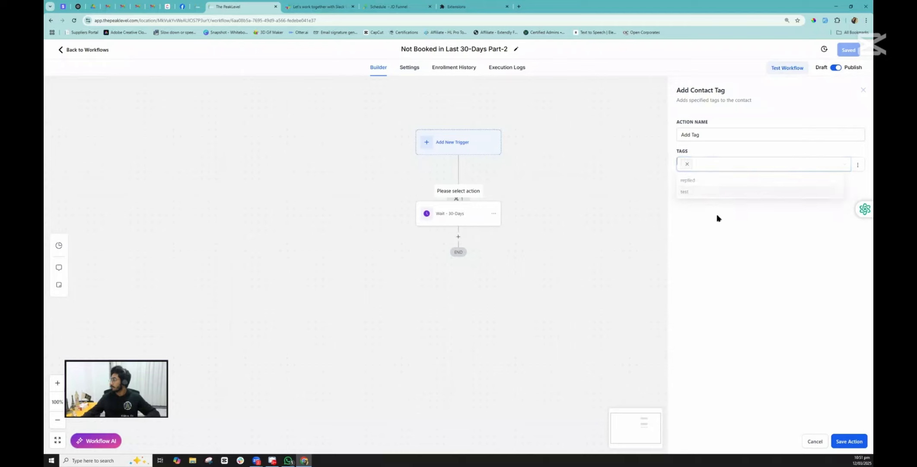
- Clear the blank tag entry, assign the "booked within 30-days" tag to the Add Contact Tag action, and save the action
left_click(687, 165)
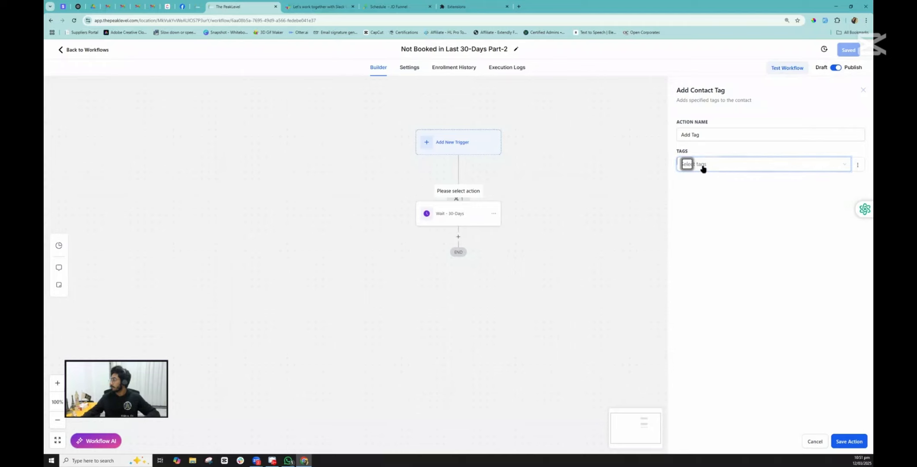
left_click(702, 167)
left_click(722, 240)
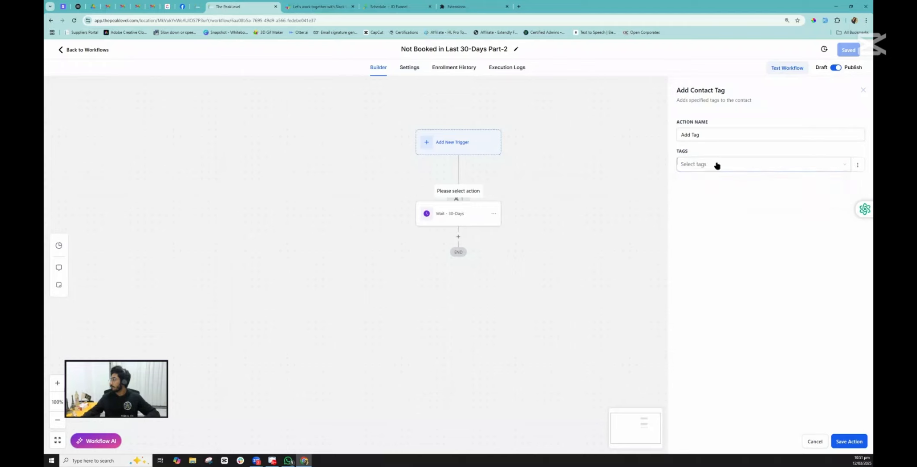
left_click(702, 164)
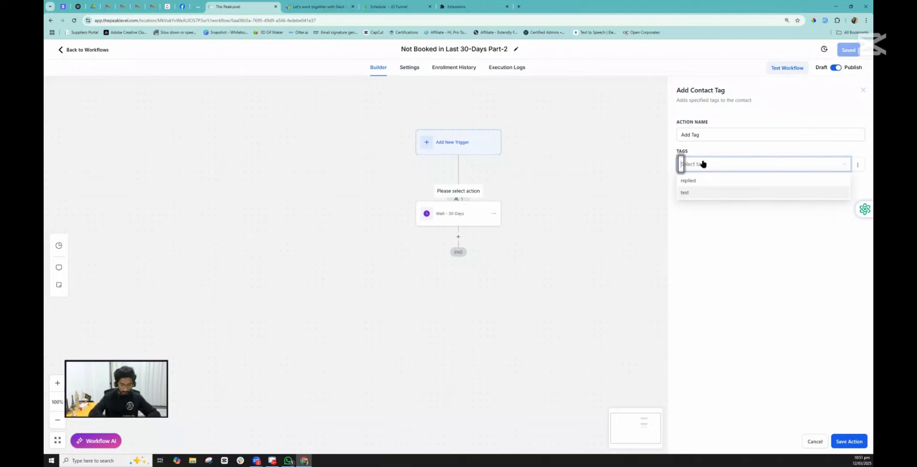
type("book")
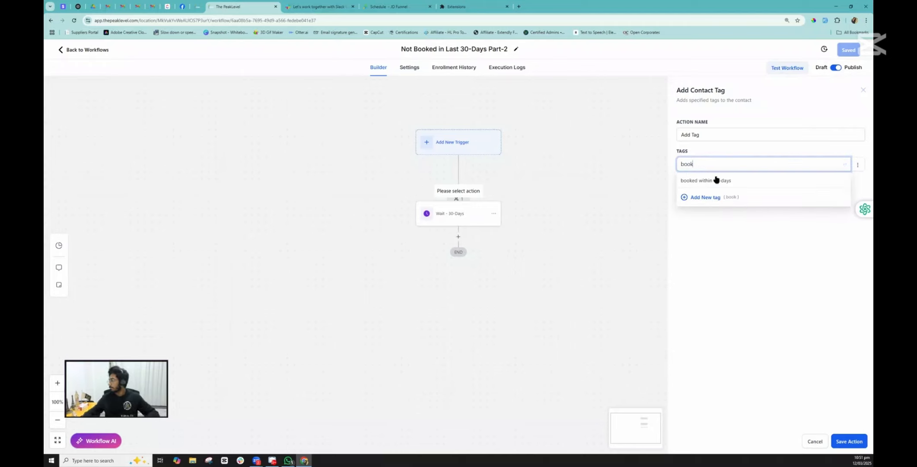
left_click(713, 180)
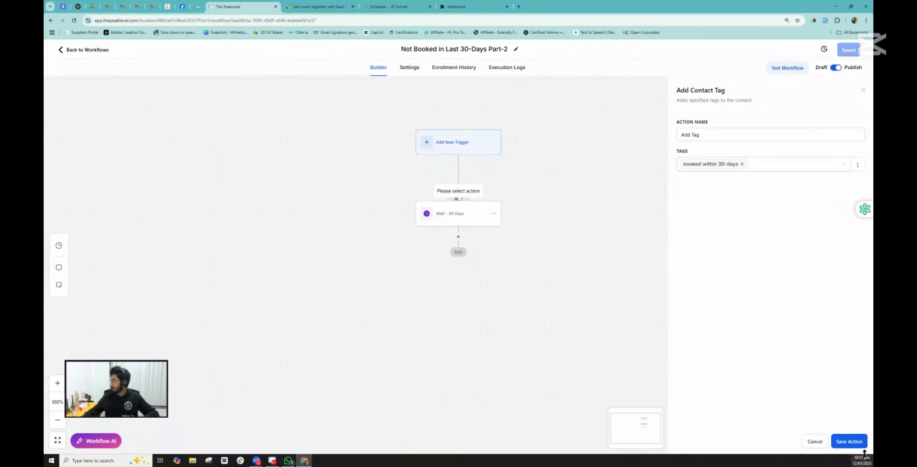
left_click(848, 442)
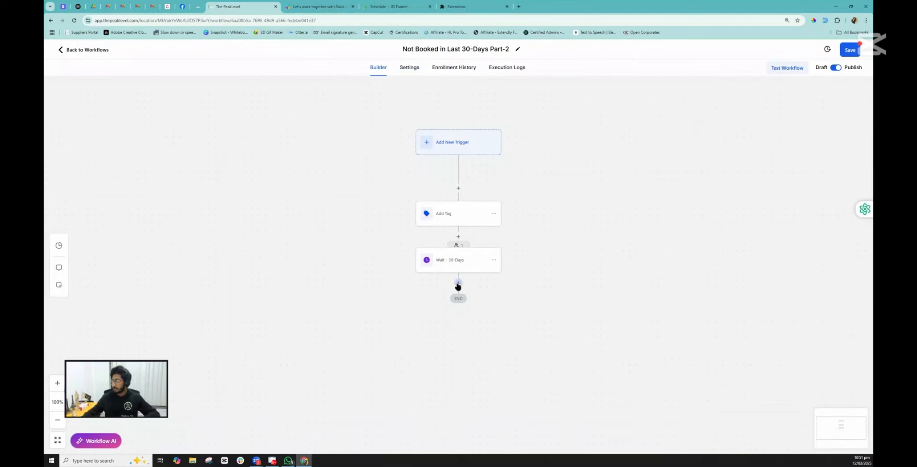
- Add a Remove Contact Tag action for "booked within 30-days" after the 30-day wait, and save the workflow
left_click(494, 213)
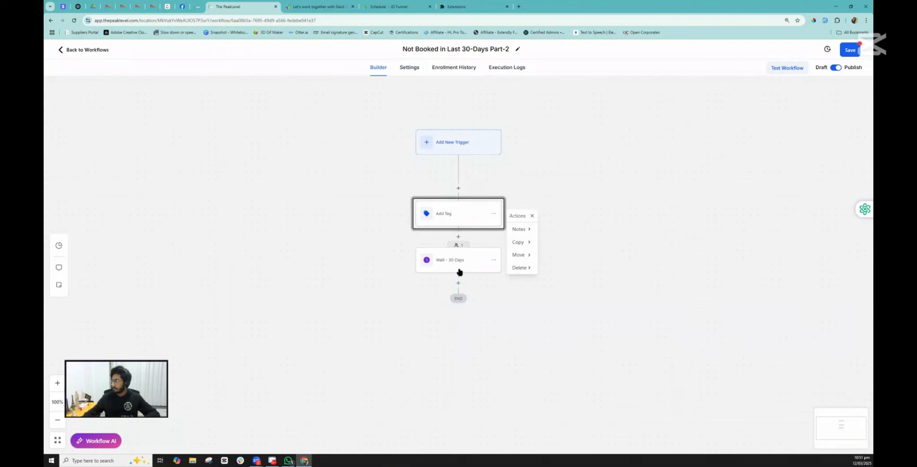
left_click(458, 282)
left_click(763, 121)
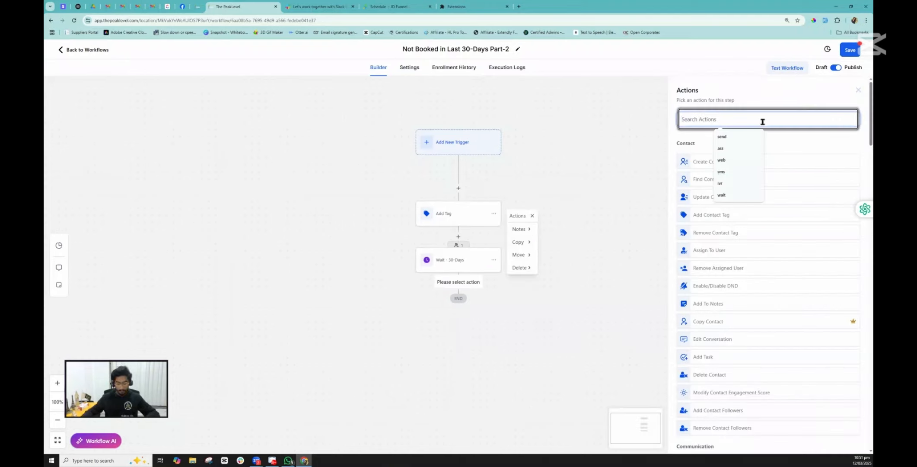
type("rem")
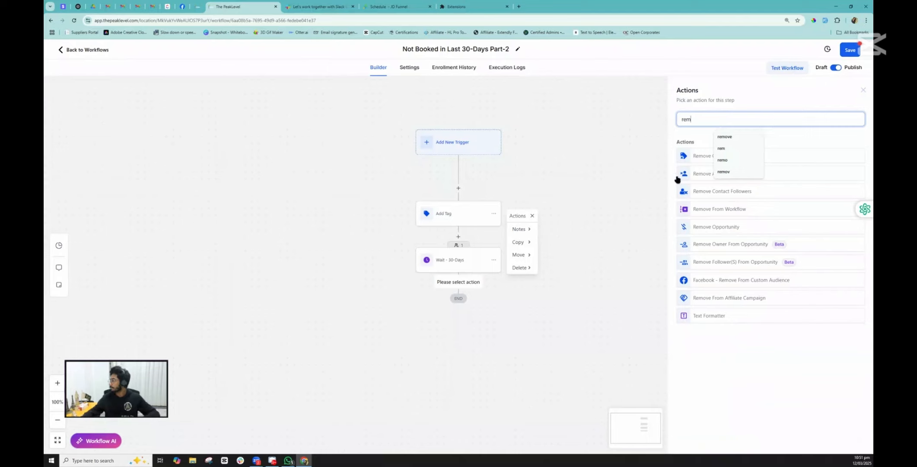
left_click(698, 156)
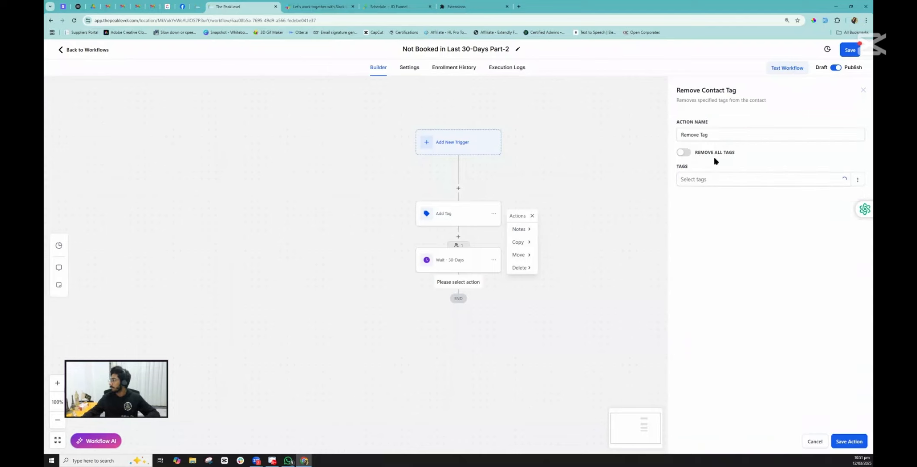
left_click(696, 182)
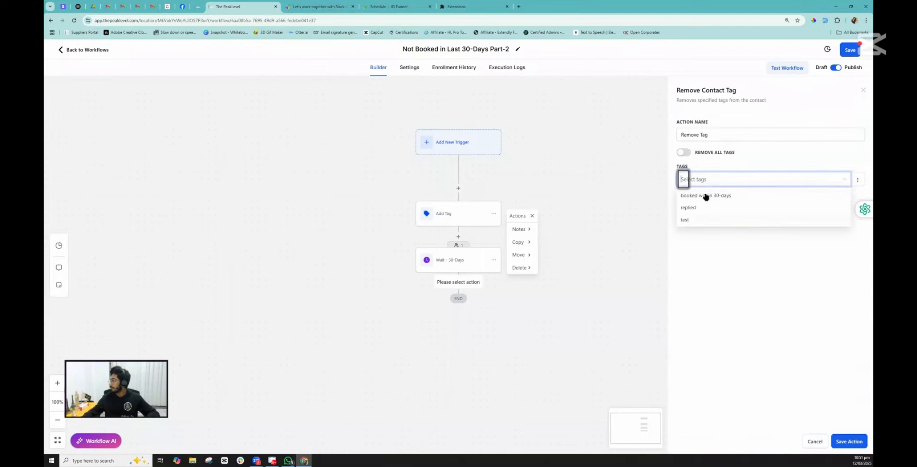
left_click(706, 195)
left_click(728, 345)
left_click(849, 441)
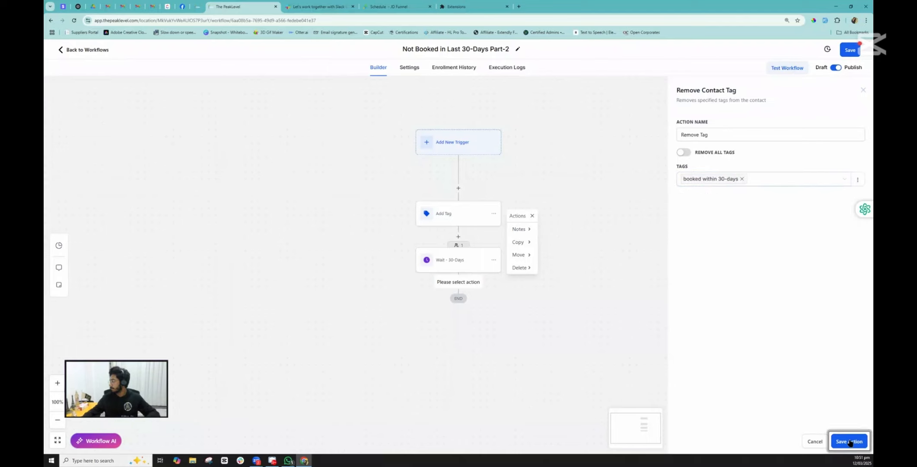
left_click(849, 50)
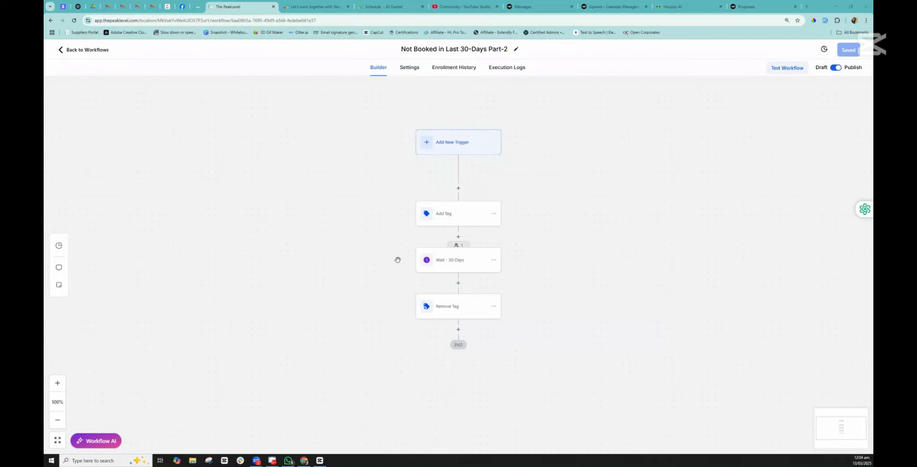
scroll(437, 238, "down", 1)
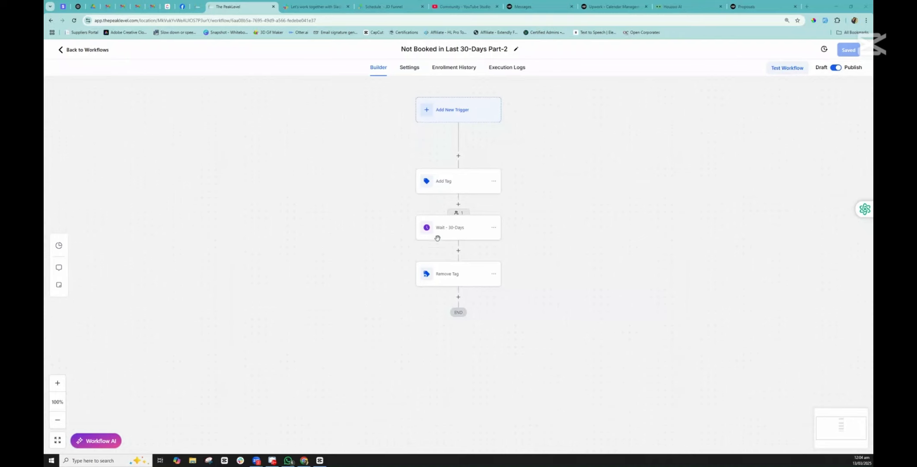
left_click(459, 282)
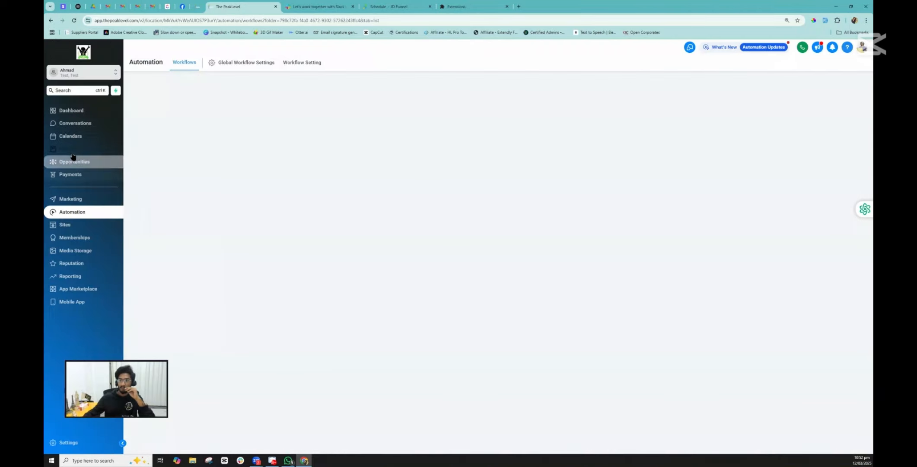
- Filter the contacts to those whose tag is not "booked within 30-days" and apply the filter
left_click(70, 149)
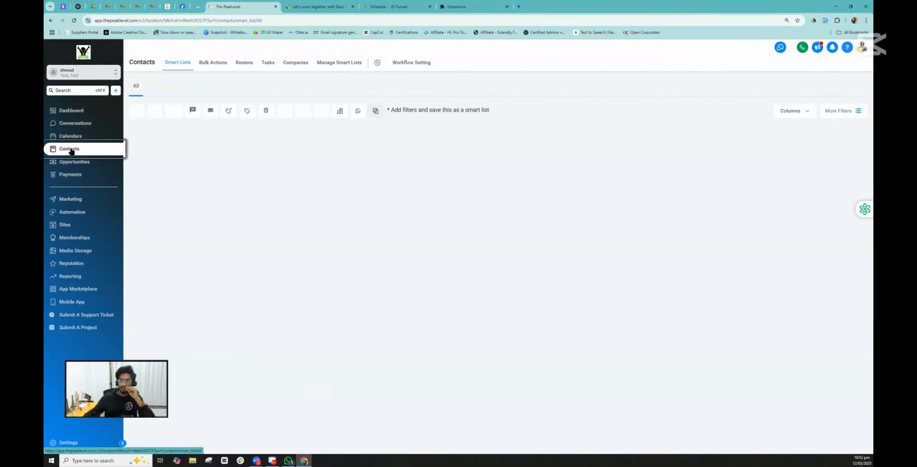
left_click(835, 112)
left_click(760, 91)
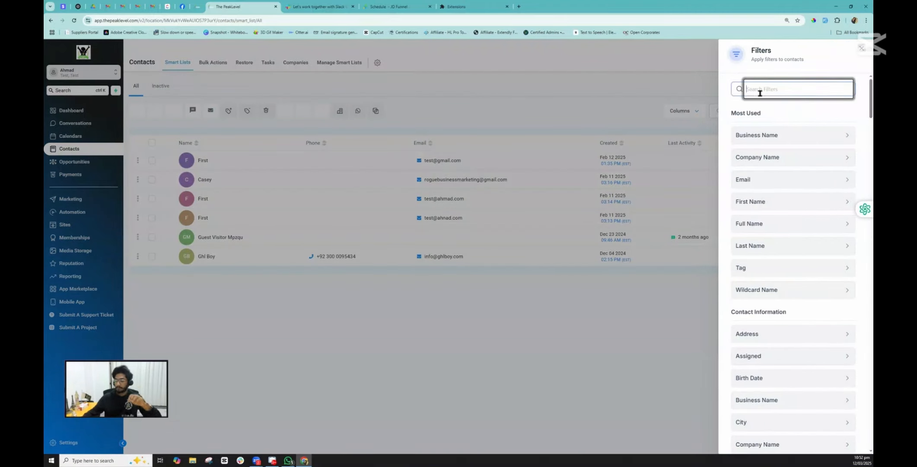
type("tag")
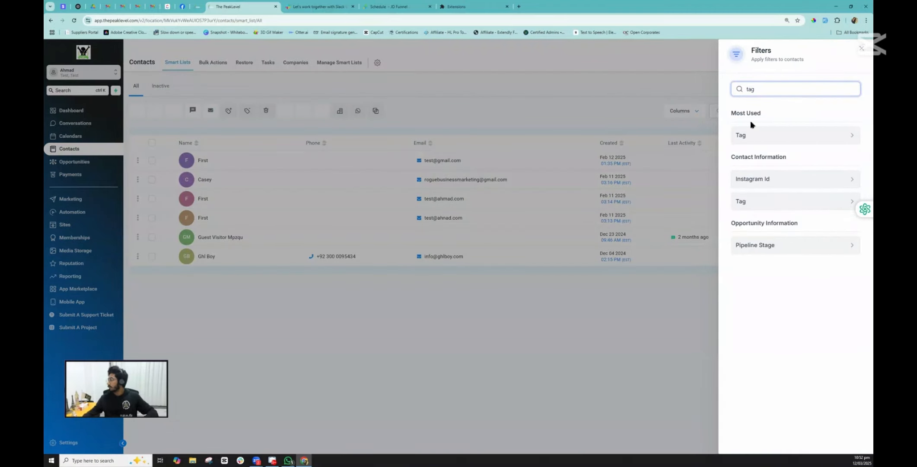
left_click(749, 134)
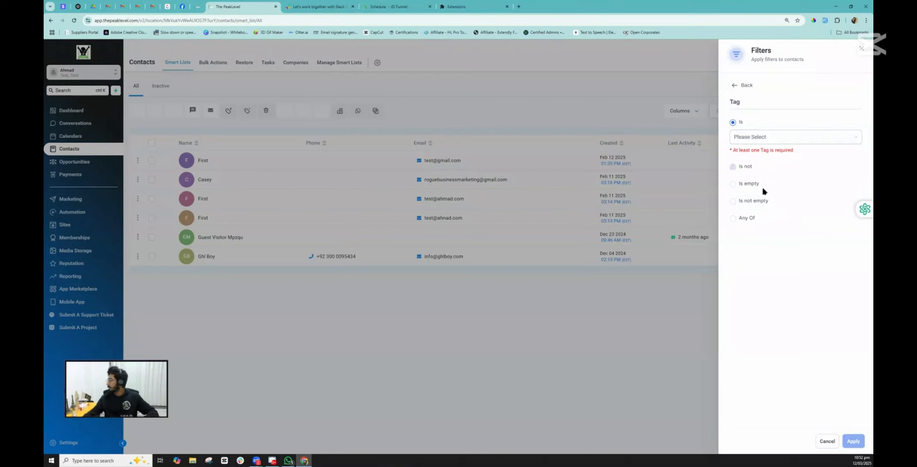
left_click(744, 168)
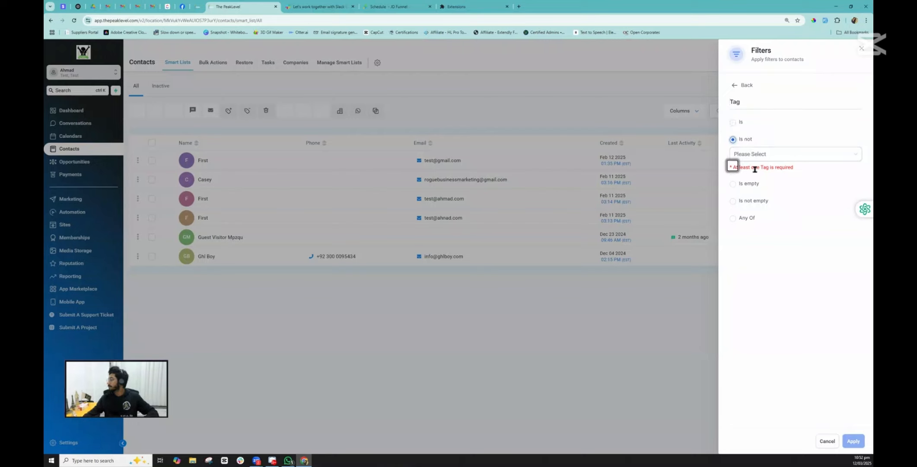
left_click(752, 154)
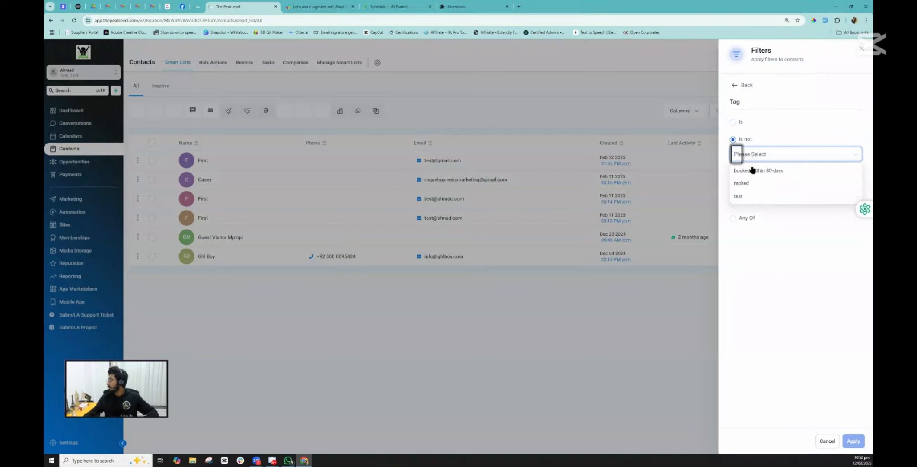
left_click(754, 170)
left_click(817, 372)
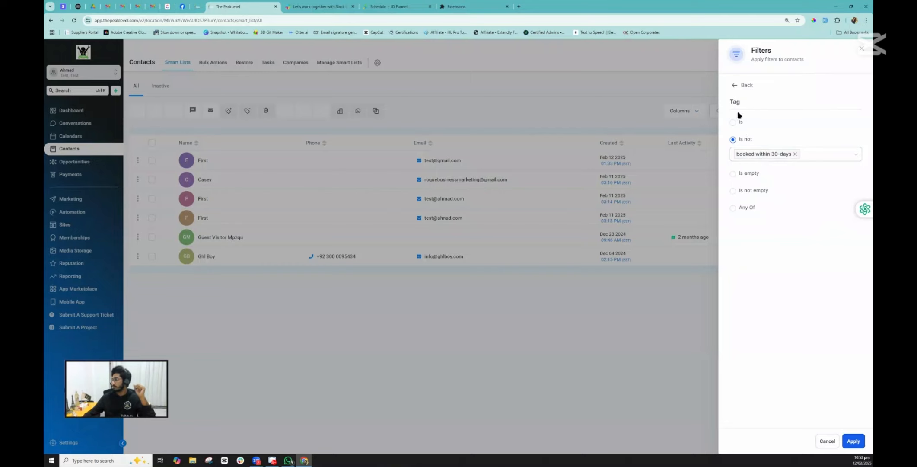
left_click(853, 441)
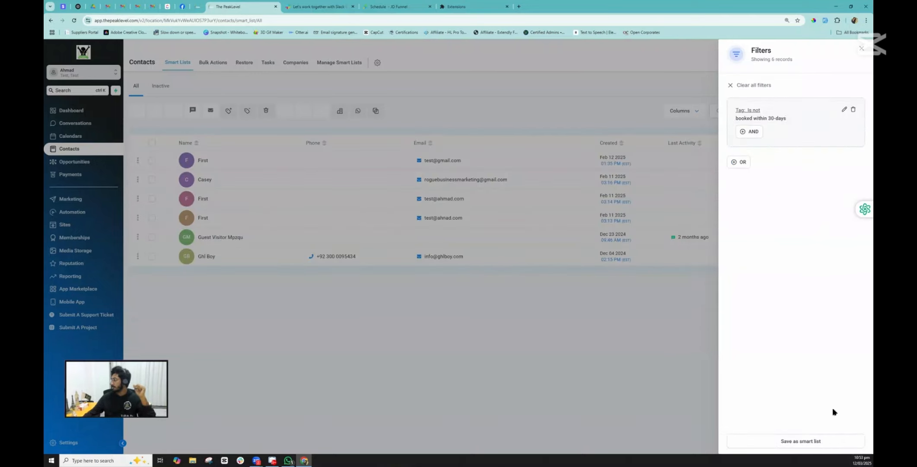
- Save the filtered contacts as a smart list named "not booked"
left_click(799, 440)
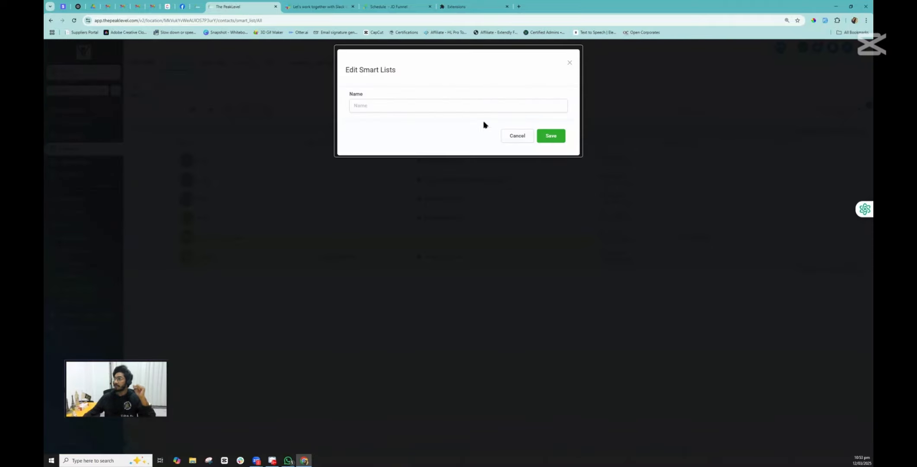
left_click(385, 104)
type("n")
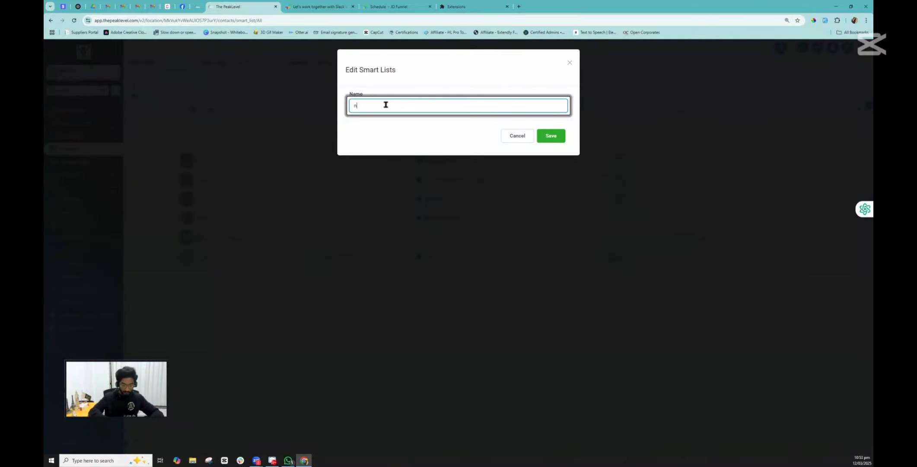
type("ot b")
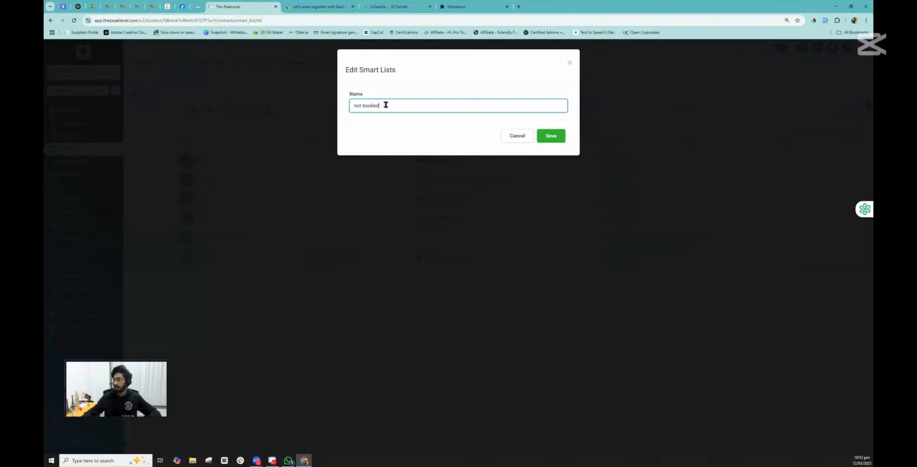
type("ooked")
left_click(548, 138)
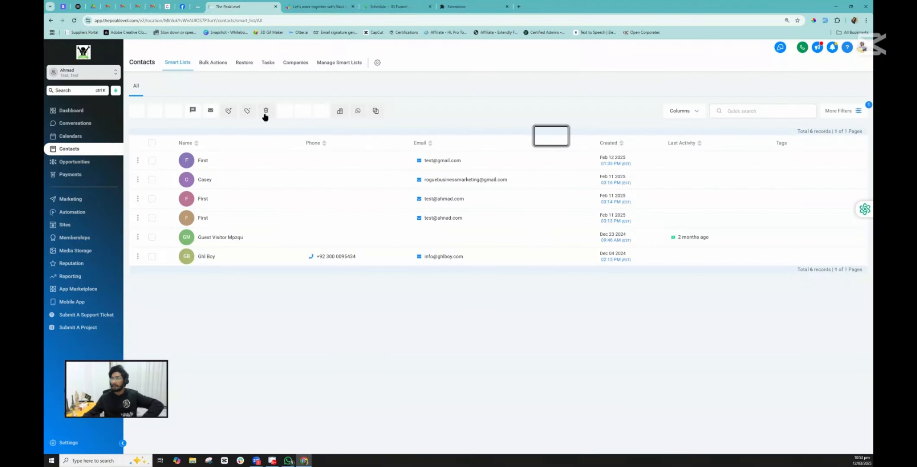